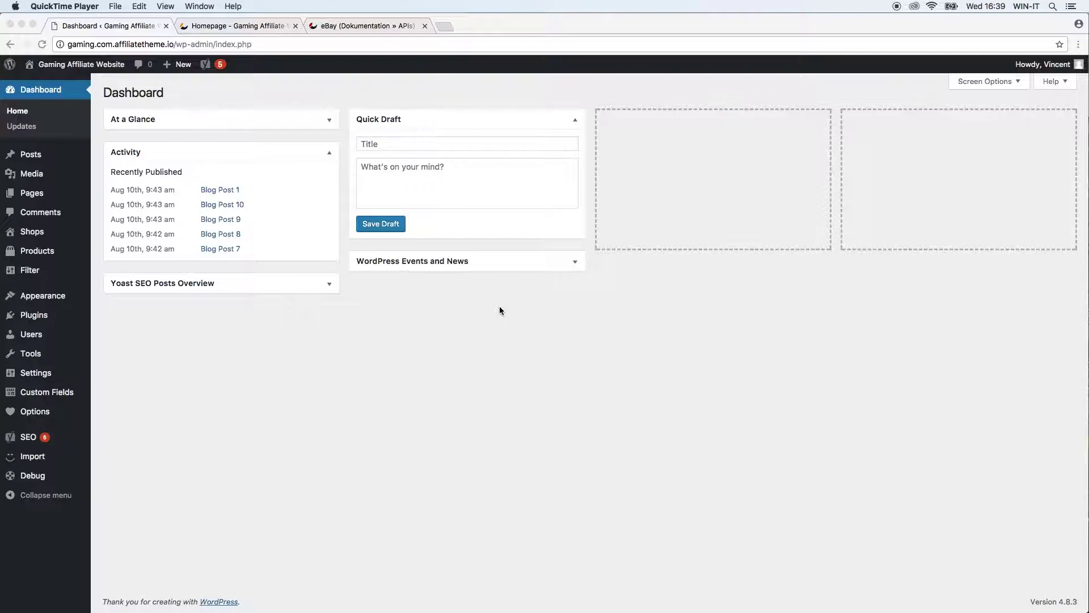
Step: Open the affiliatetheme.io Import dashboard, which lists ten APIs including eBay API 1.2.1
left_click(499, 310)
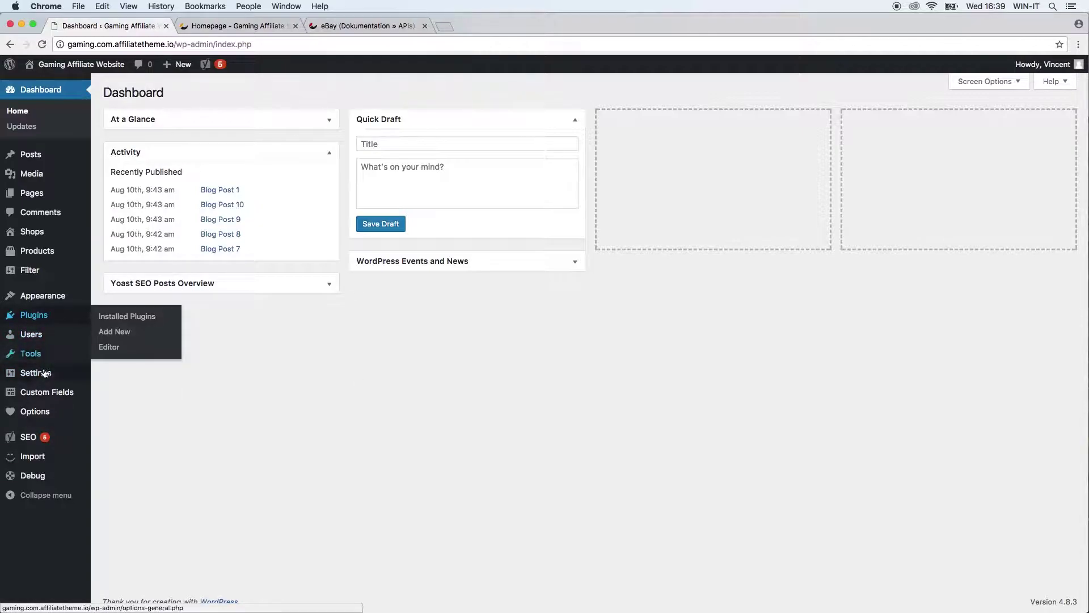
mouse_move(51, 440)
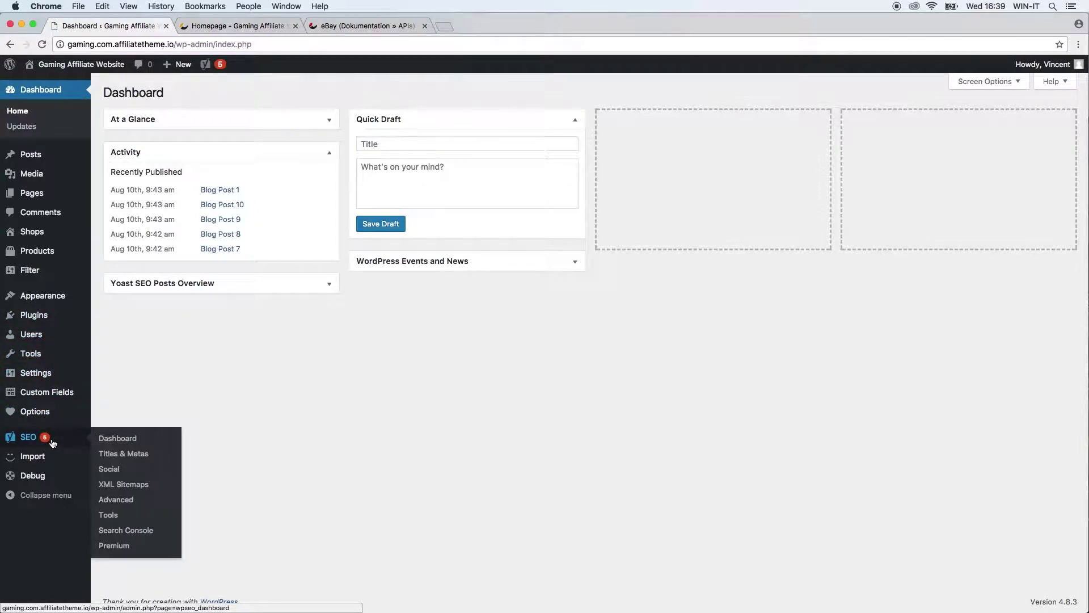
mouse_move(50, 410)
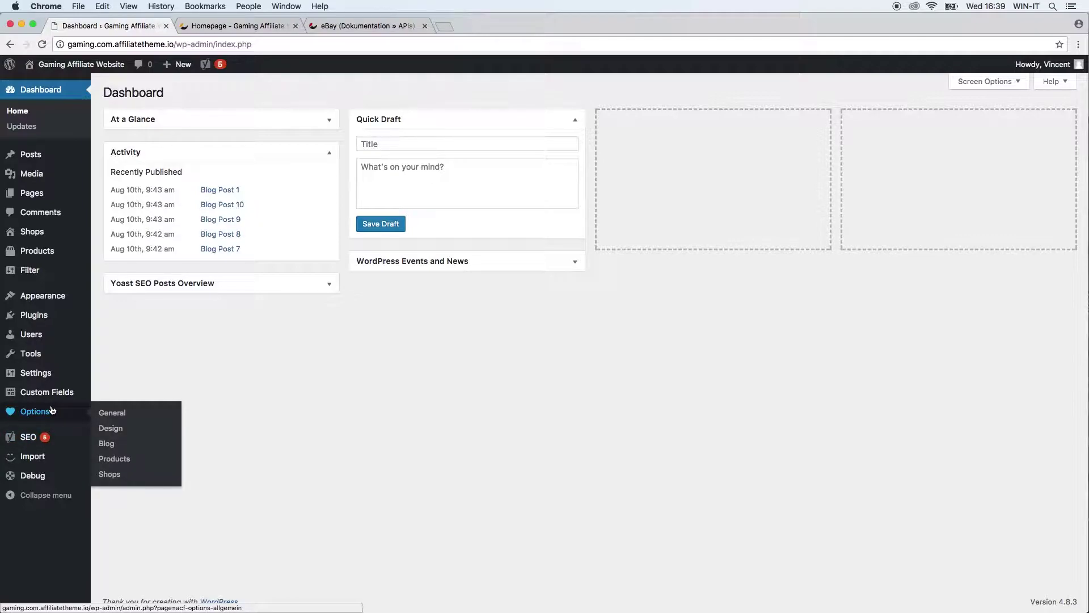
mouse_move(57, 458)
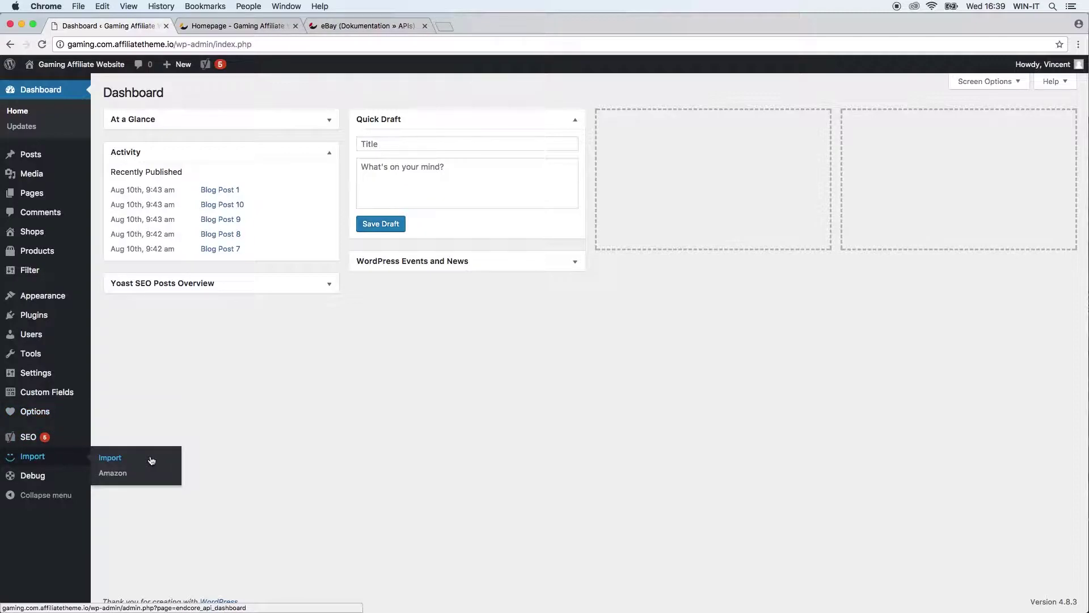
left_click(67, 459)
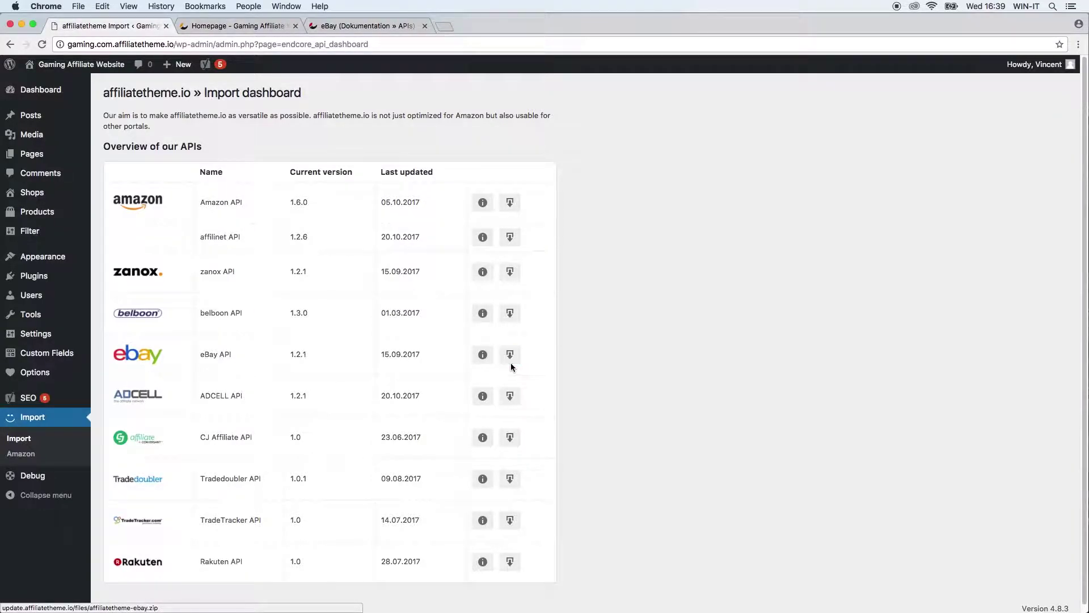
Step: Check the Add New and Upload Plugin pages, then return to Installed Plugins showing the inactive eBay plugin
left_click(18, 277)
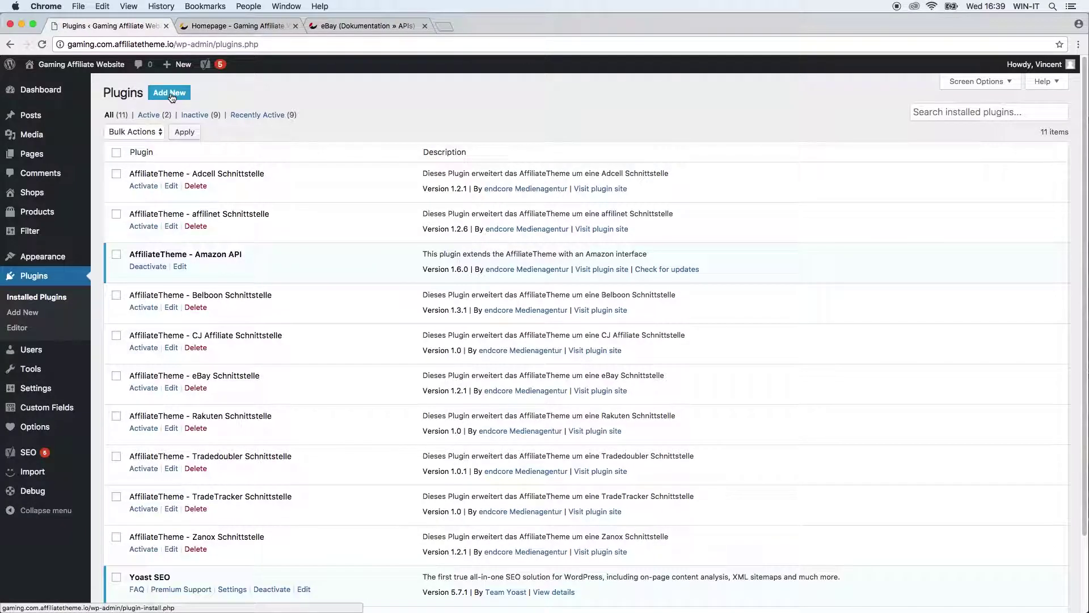
left_click(172, 96)
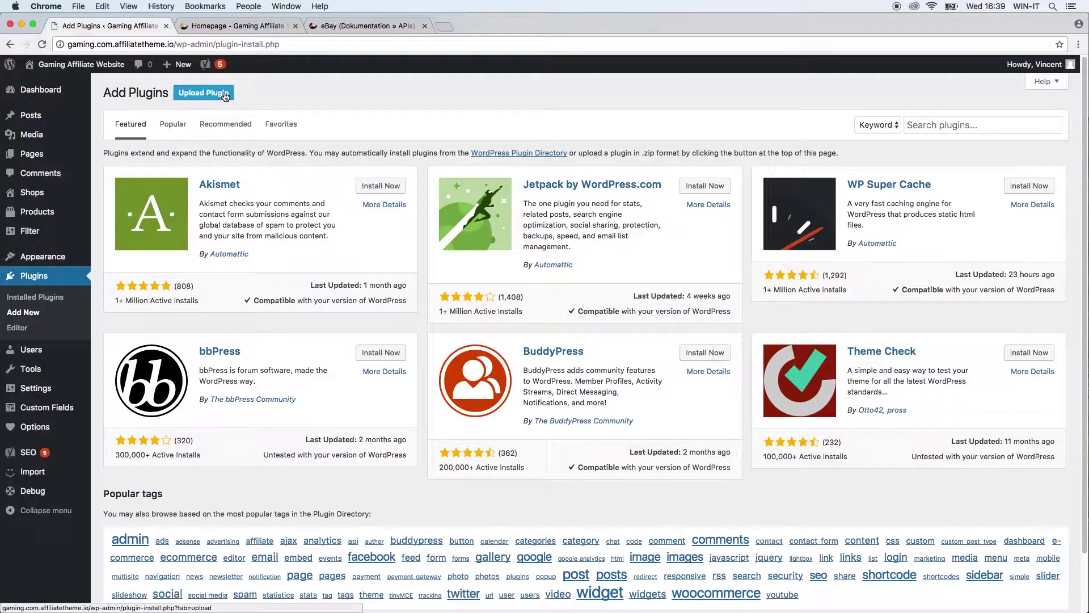
left_click(225, 96)
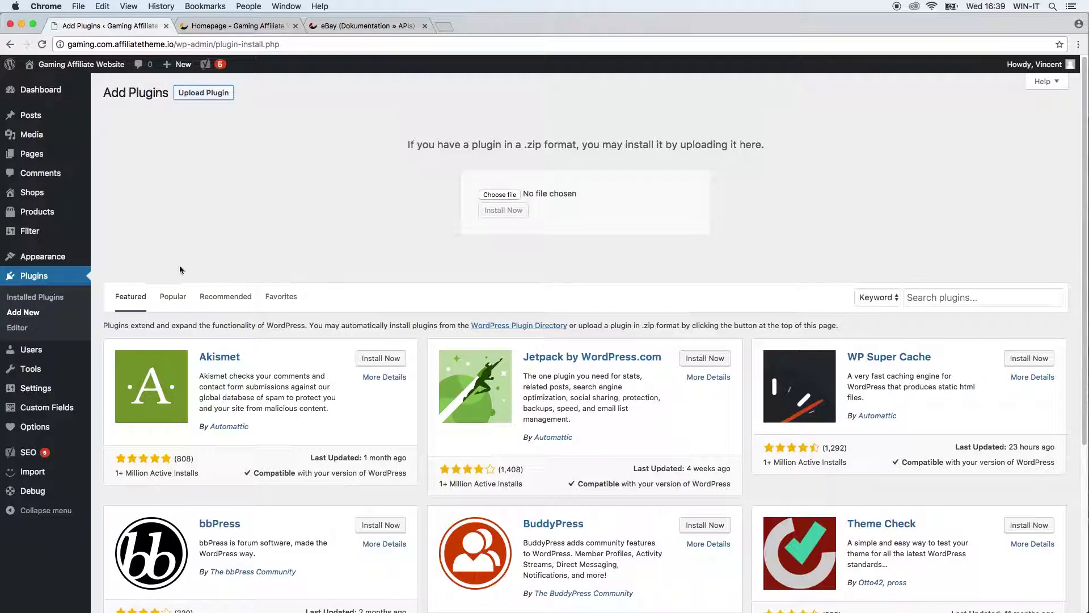
left_click(67, 301)
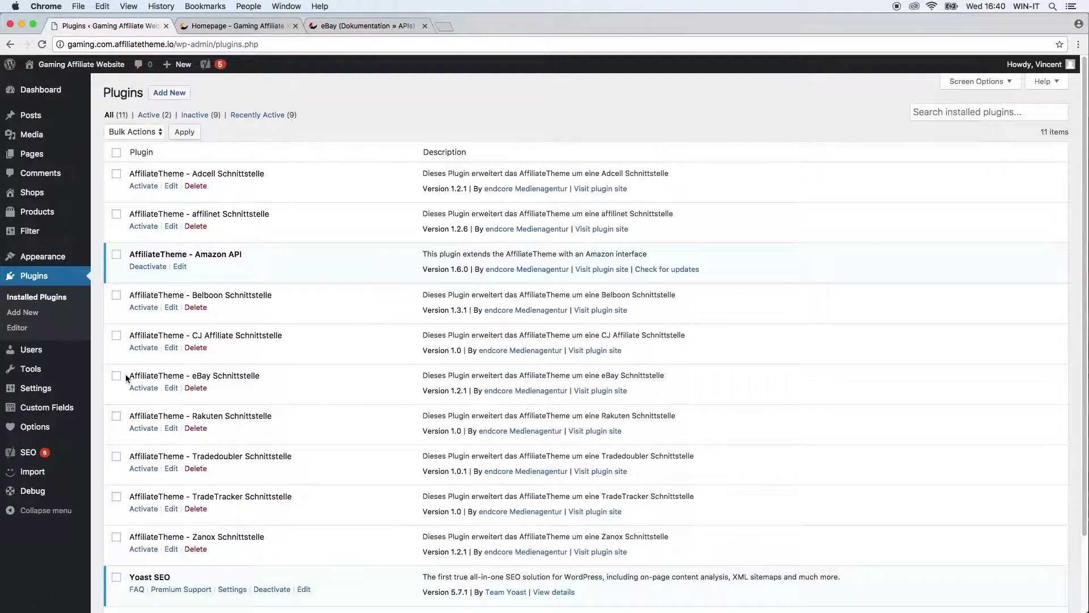
Step: Activate AffiliateTheme – eBay Schnittstelle, bringing the active plugins to 3
left_click_drag(127, 375, 269, 379)
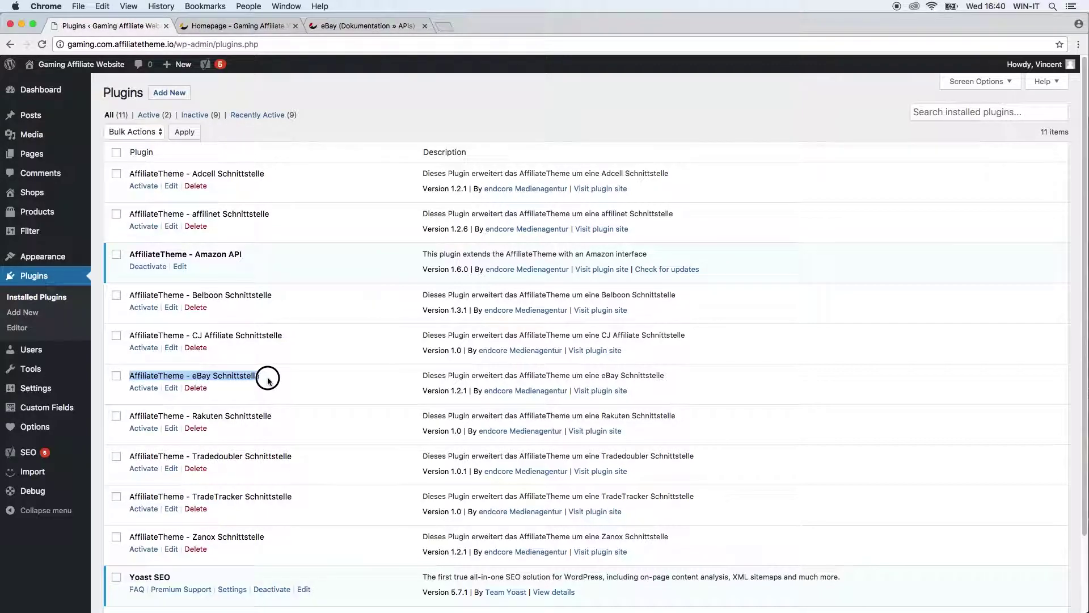
left_click(273, 379)
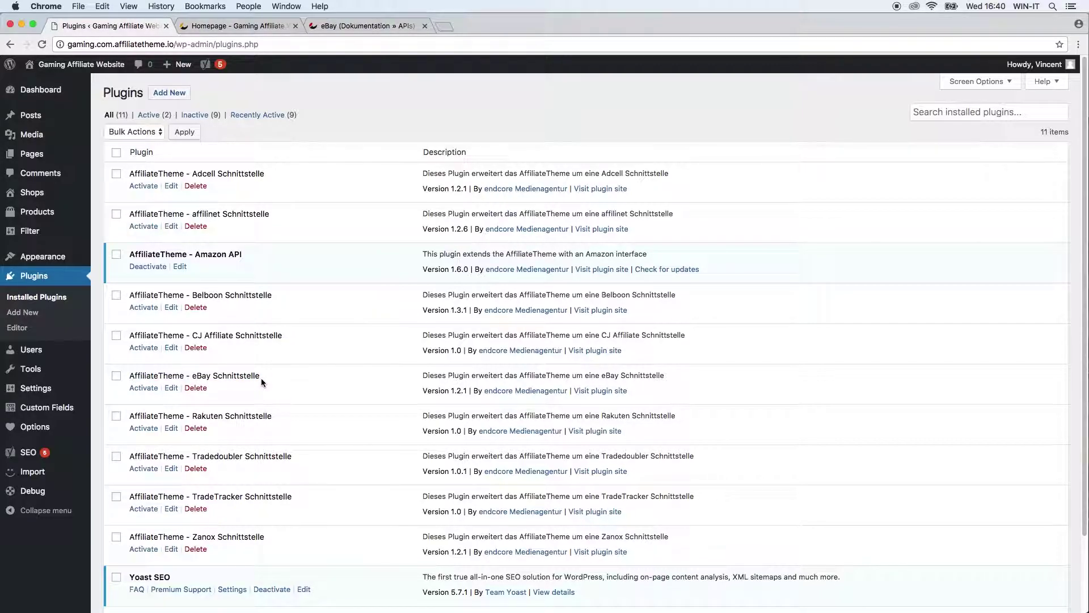
left_click(152, 391)
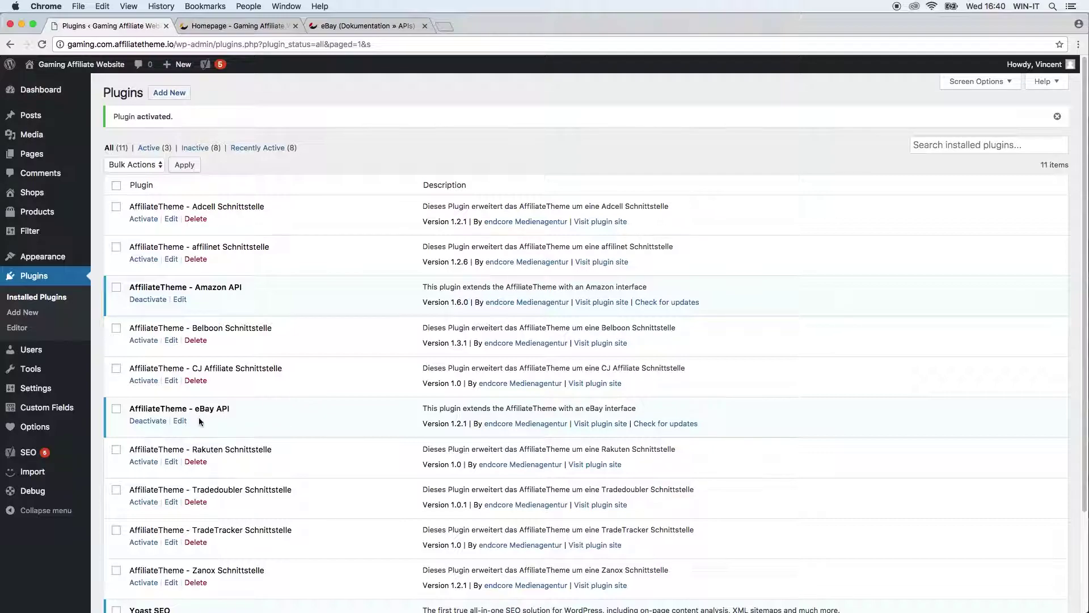
mouse_move(49, 447)
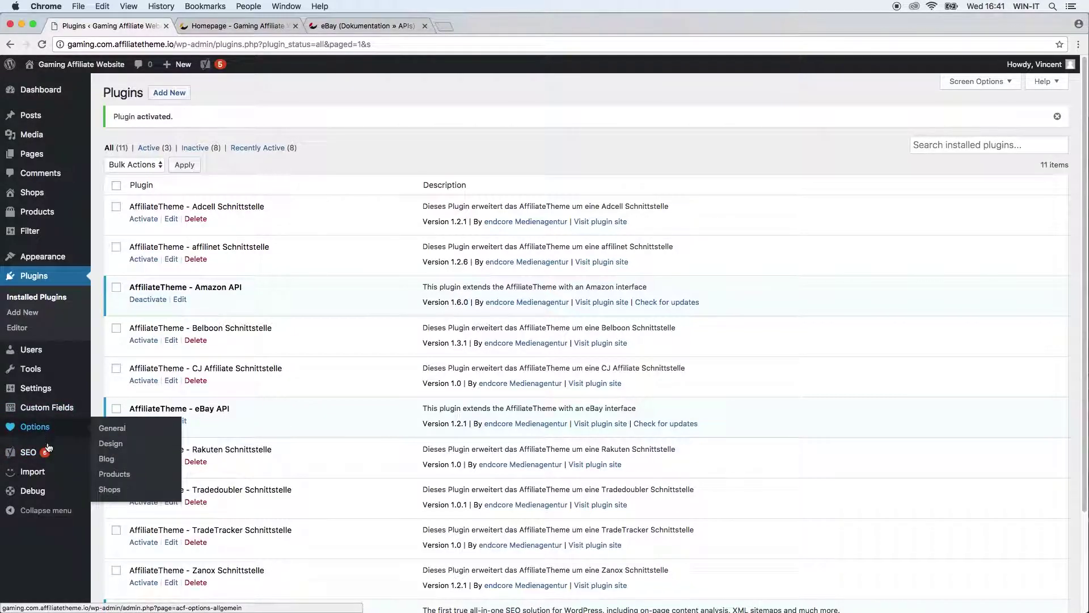
mouse_move(34, 471)
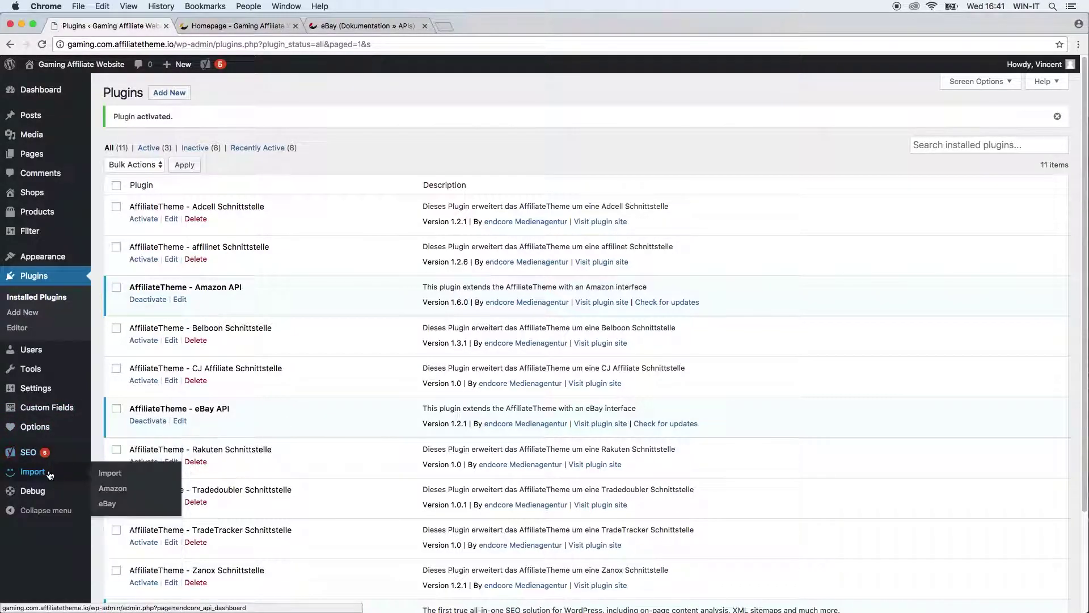
Step: Open Import » Ebay settings, confirming a successful connection with Country set to Germany
left_click(127, 502)
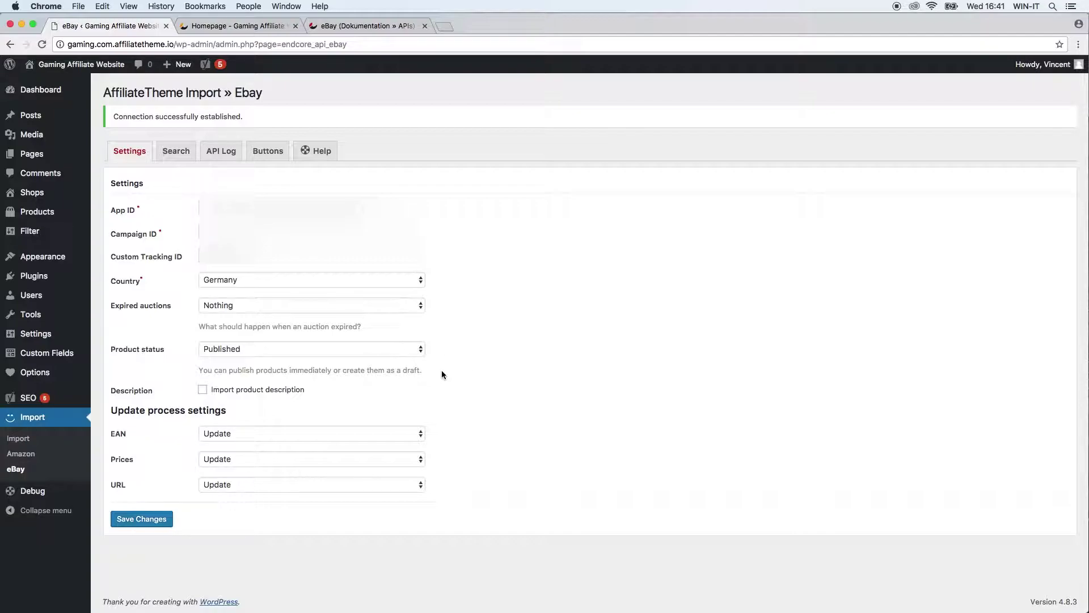
left_click(355, 24)
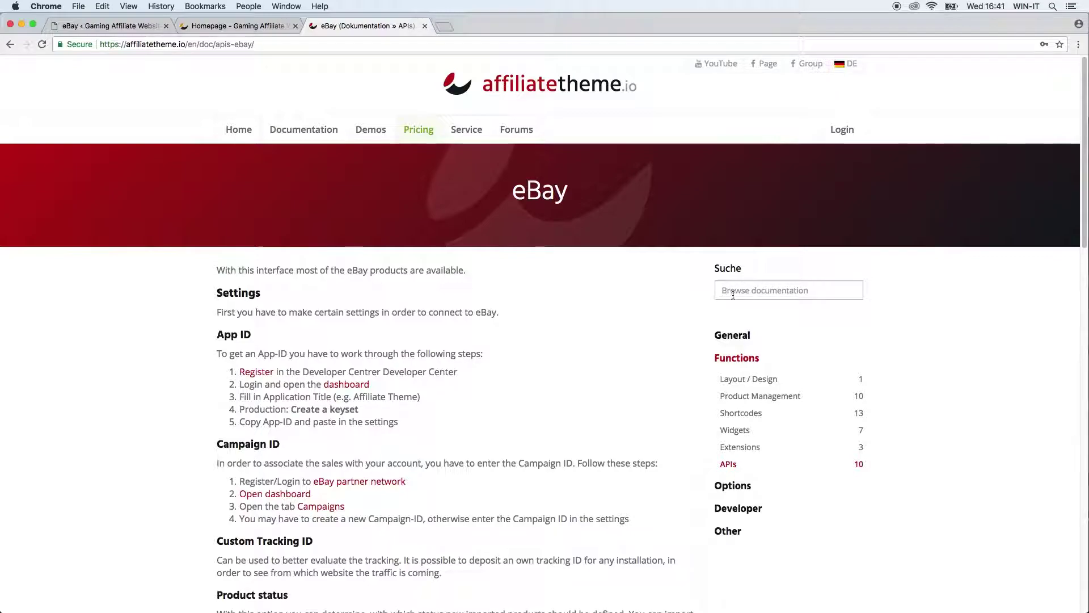
type("ebay")
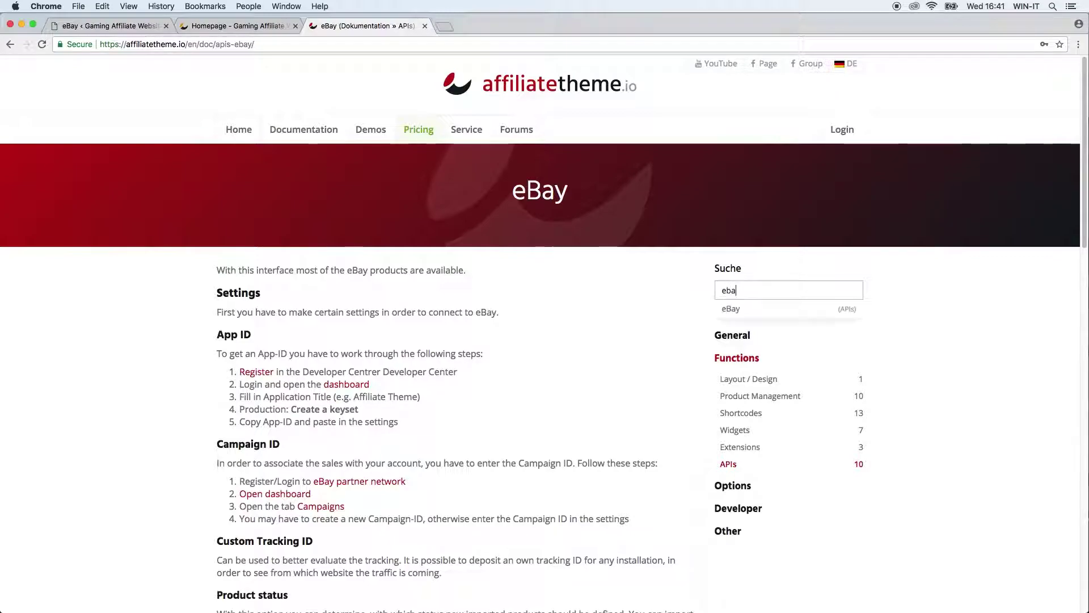
left_click(781, 308)
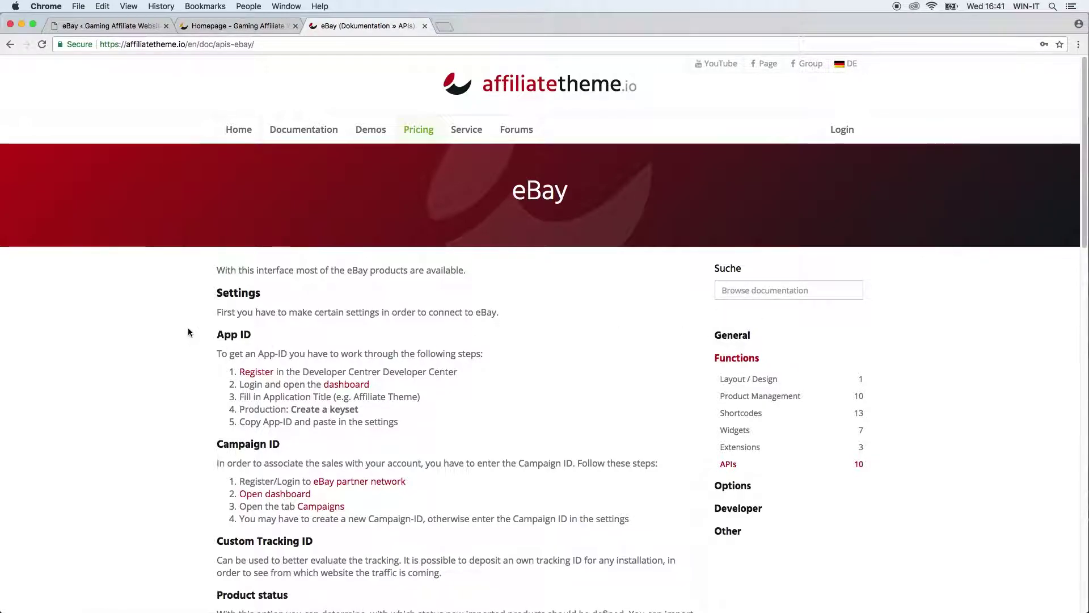
left_click_drag(211, 335, 266, 336)
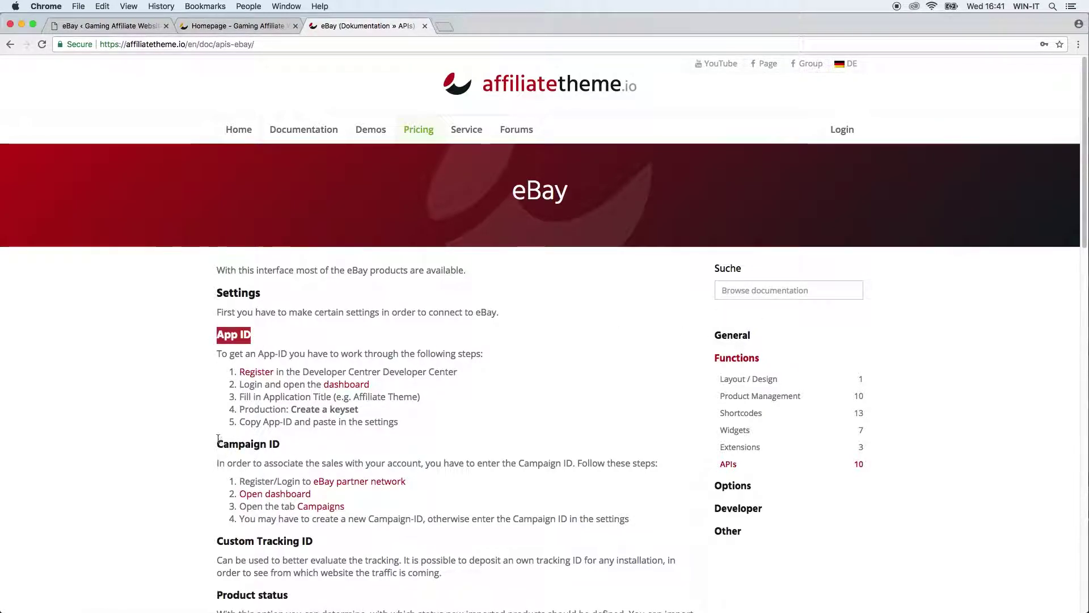
left_click_drag(215, 444, 286, 443)
triple_click(284, 541)
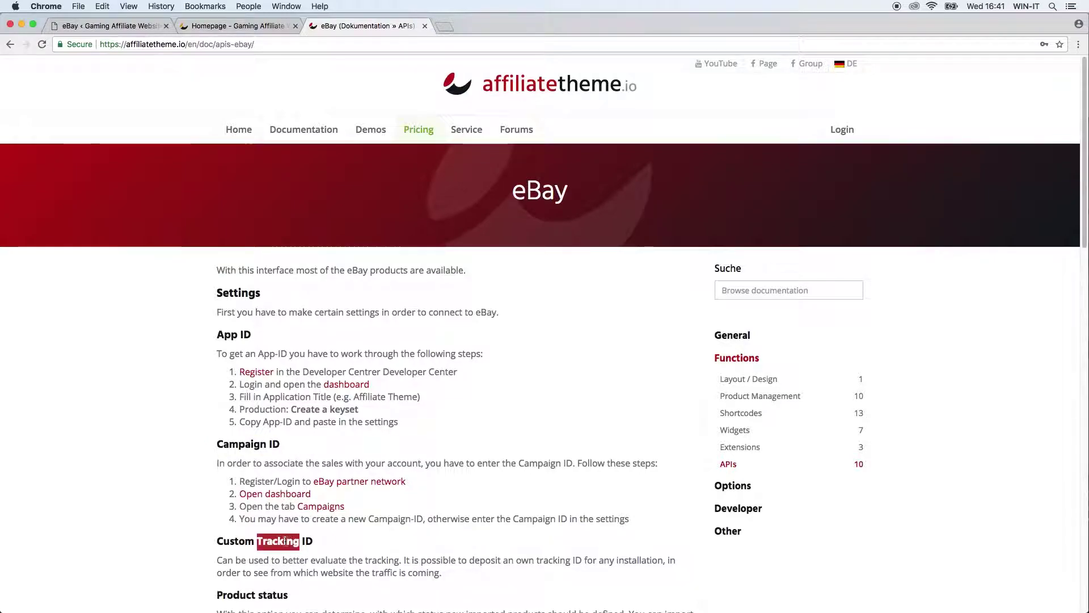
left_click(146, 299)
scroll(180, 396, "down", 5)
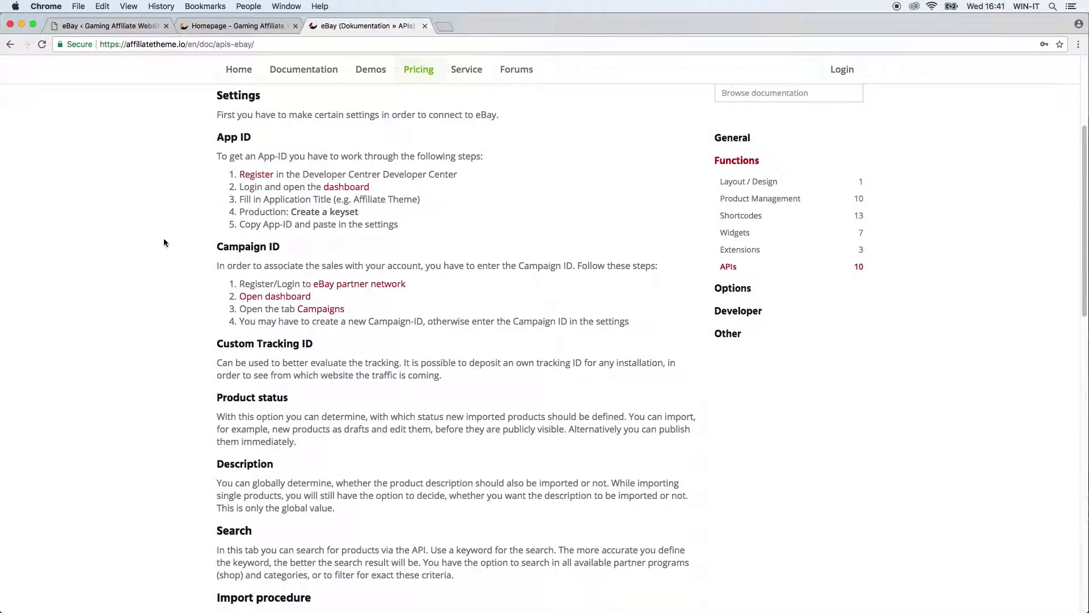
left_click(134, 26)
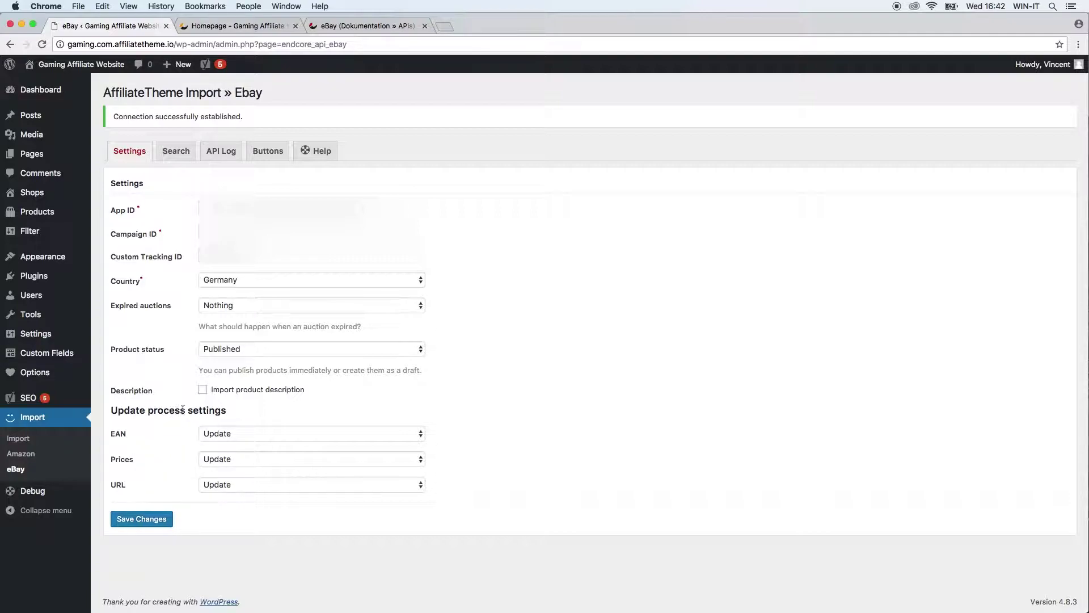
left_click(253, 429)
left_click(221, 426)
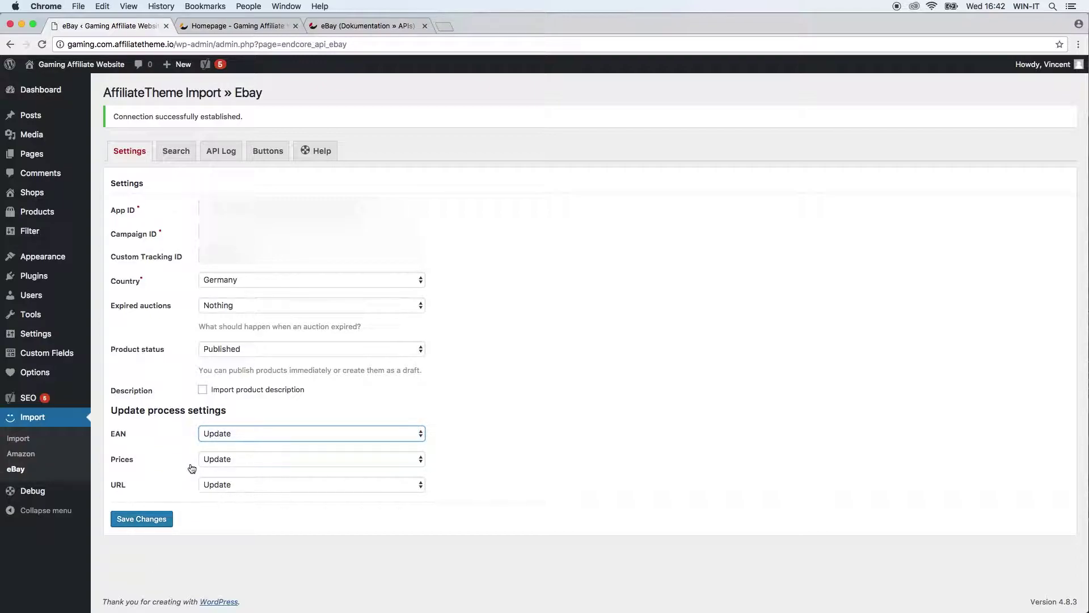
left_click(232, 438)
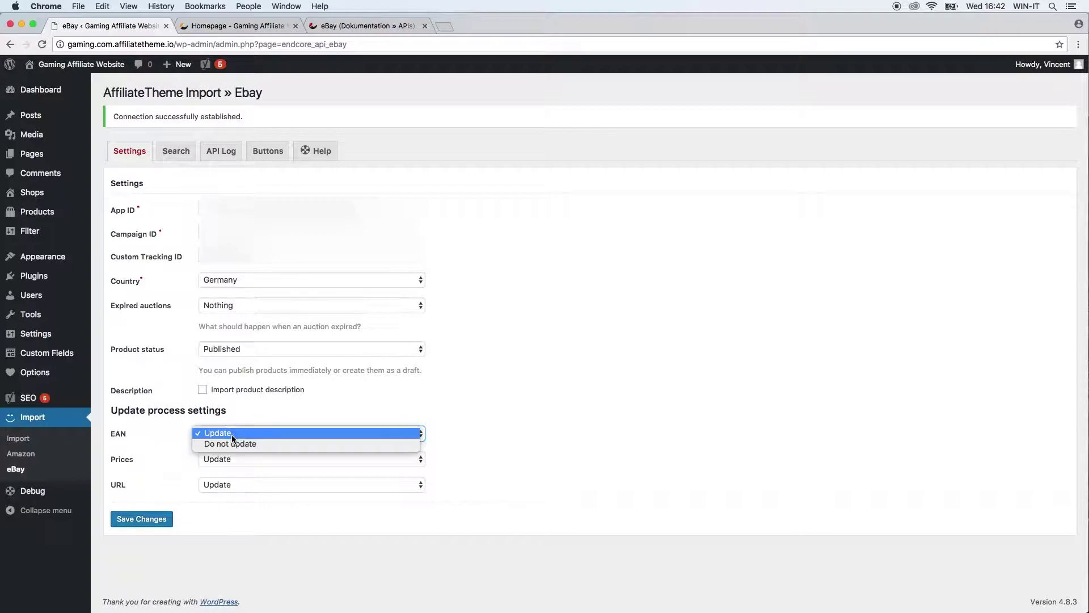
left_click(261, 436)
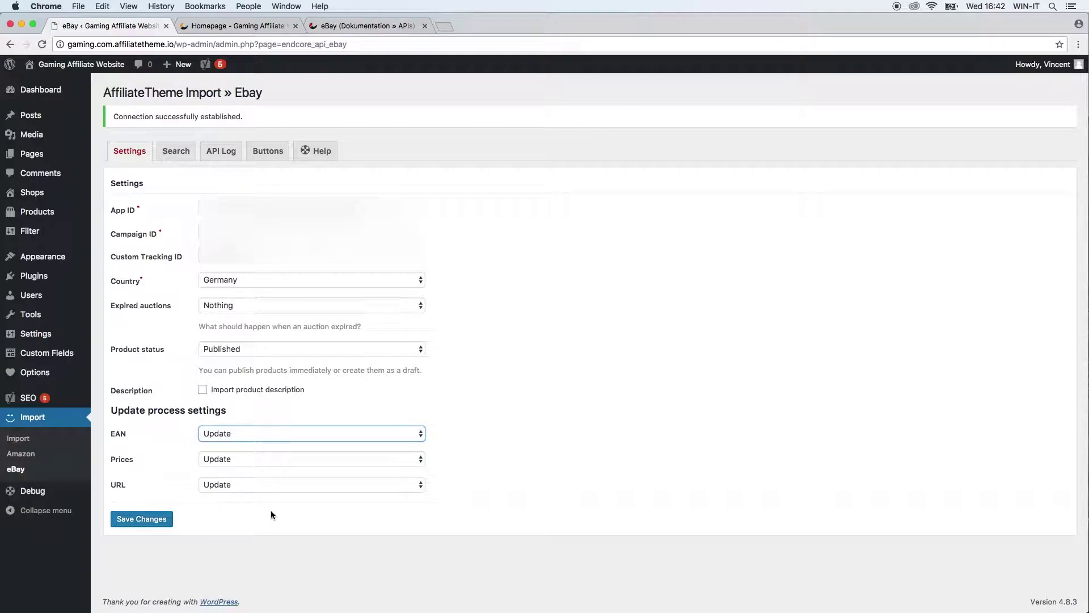
left_click(253, 461)
left_click(253, 460)
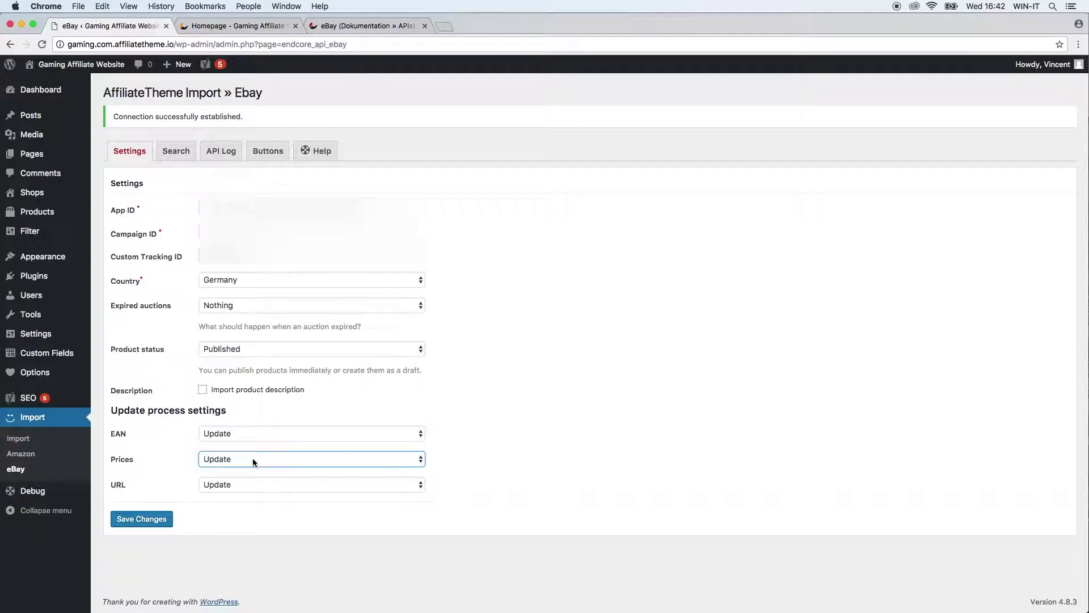
left_click(251, 483)
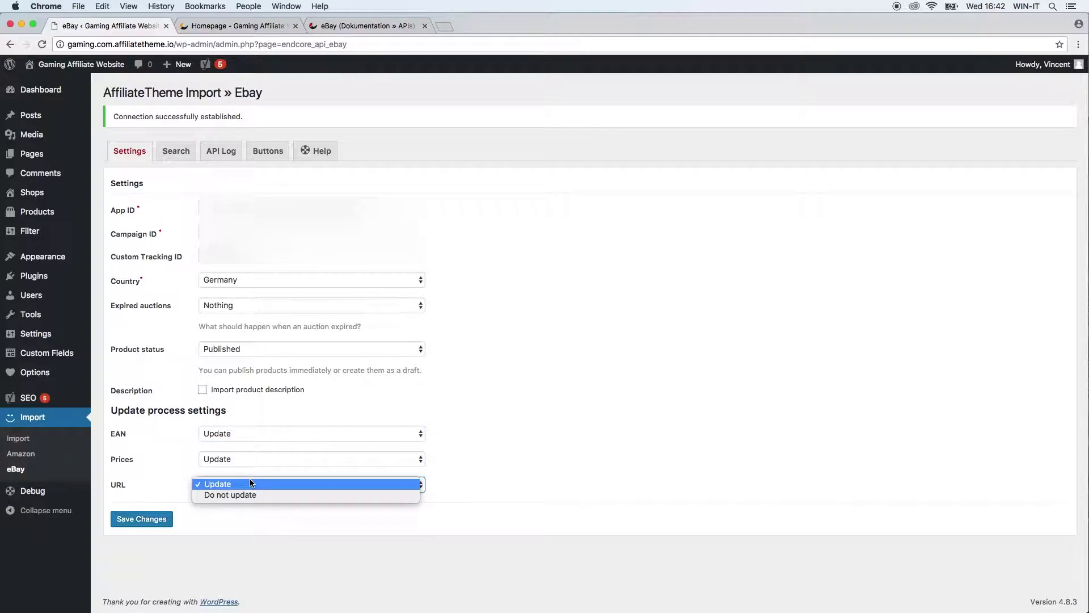
left_click(251, 484)
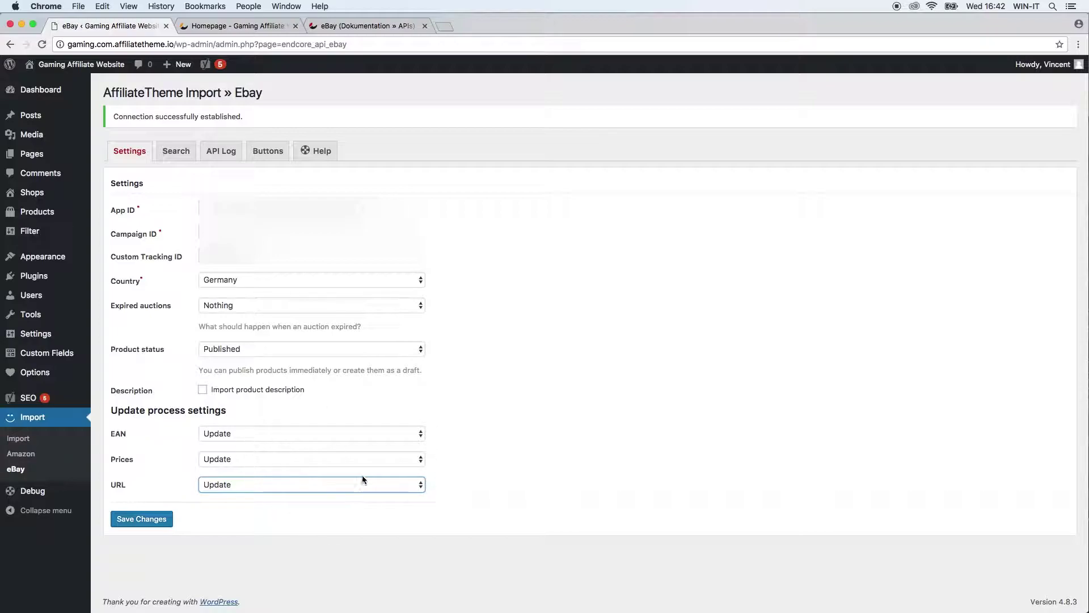
left_click(446, 496)
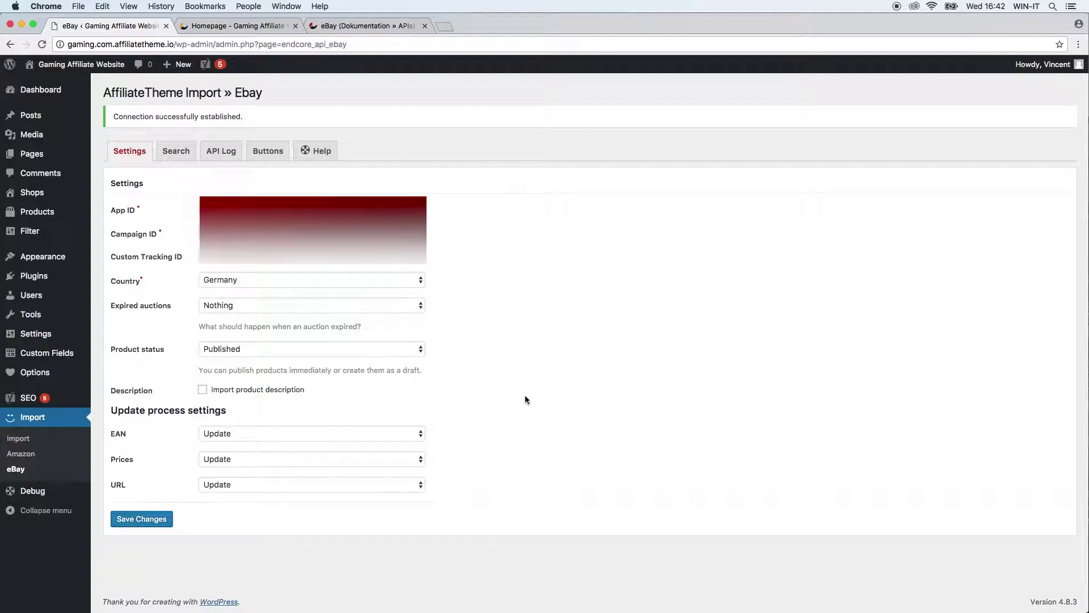
left_click(182, 154)
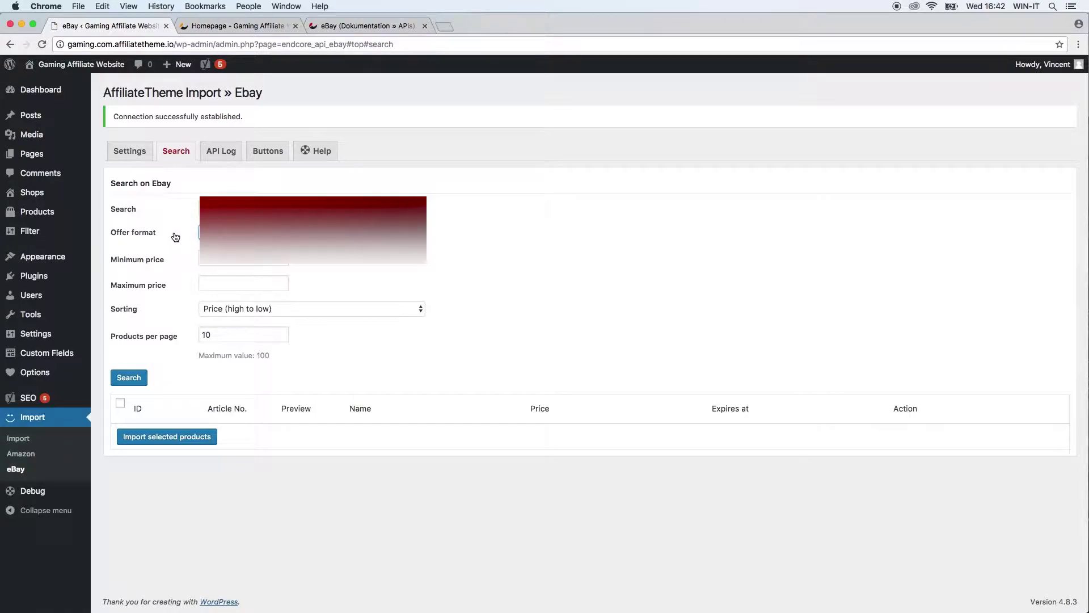
left_click(140, 158)
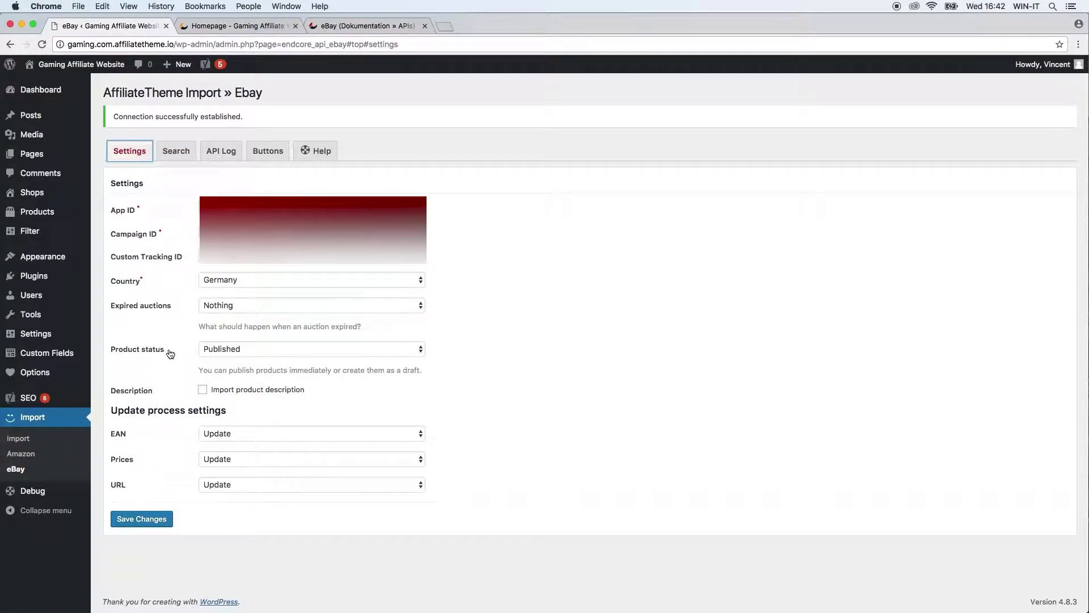
Step: Enter the query 'benq monitor' in the eBay search form's search field
left_click(176, 151)
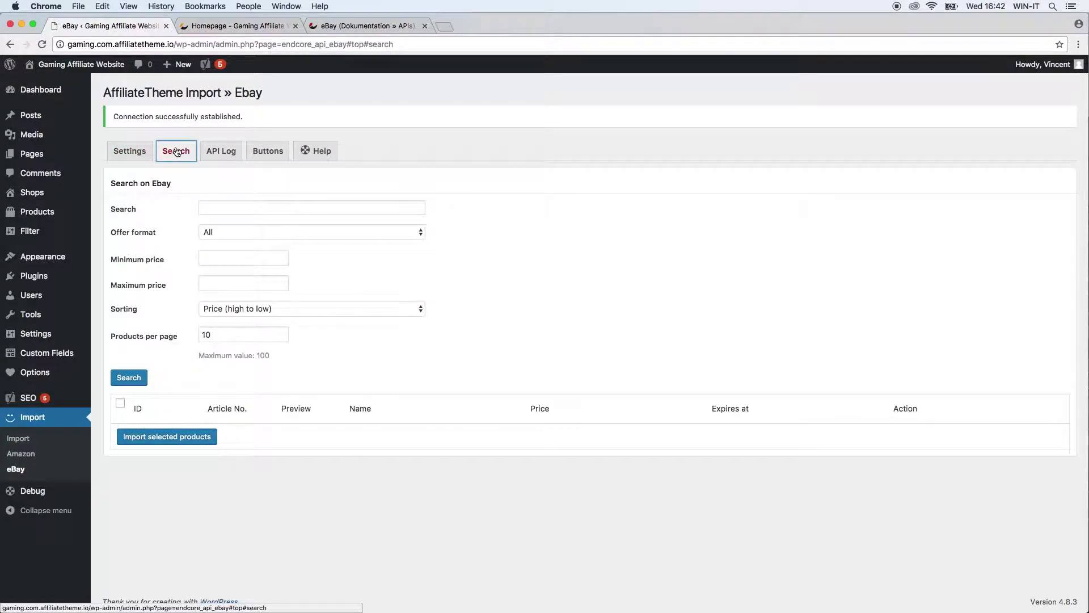
left_click(228, 208)
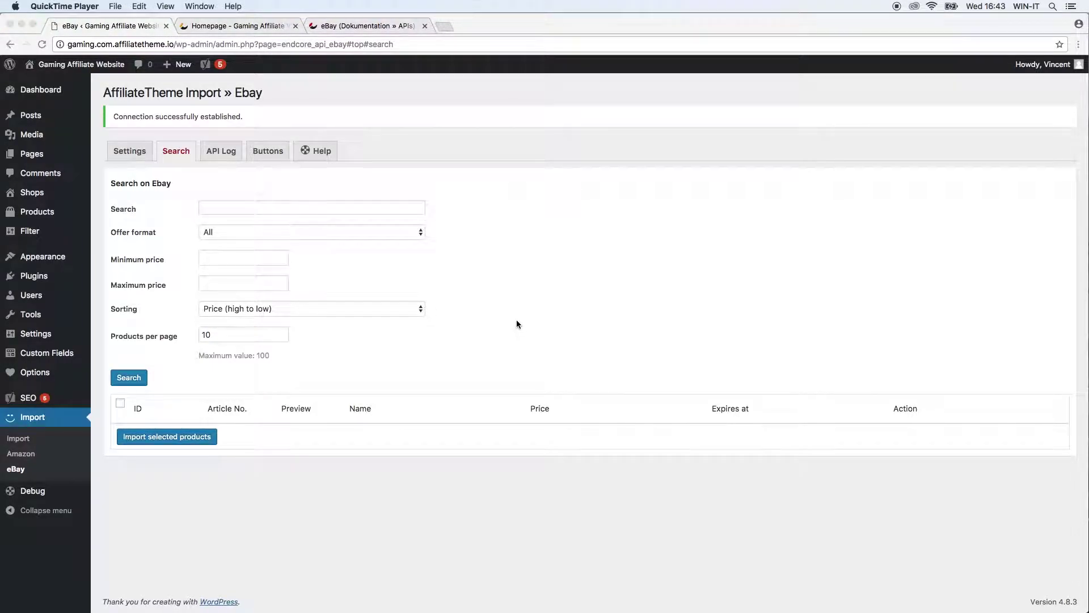
left_click(506, 299)
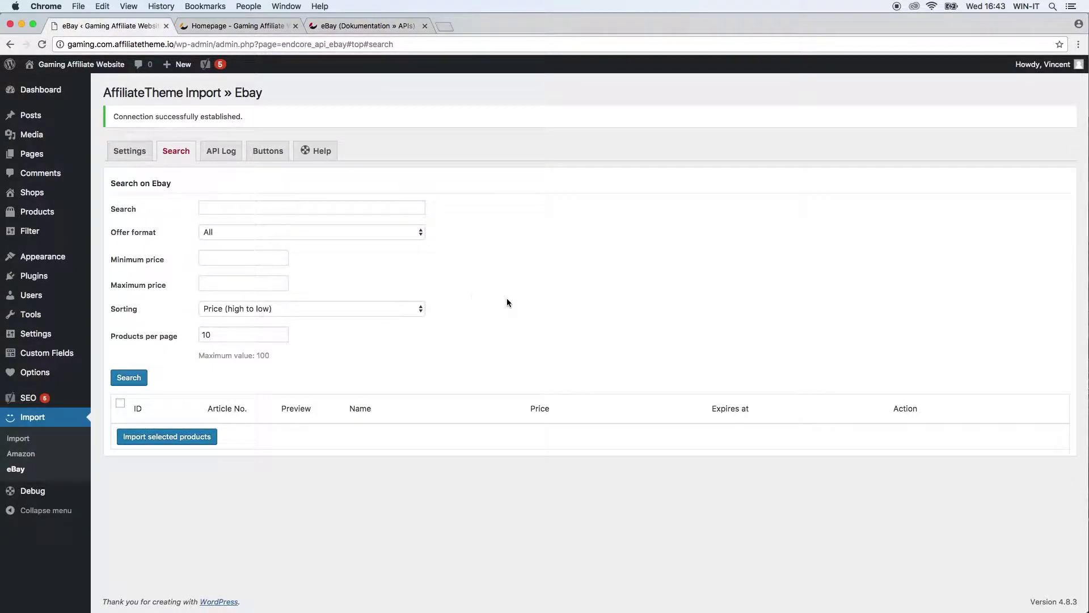
left_click(281, 208)
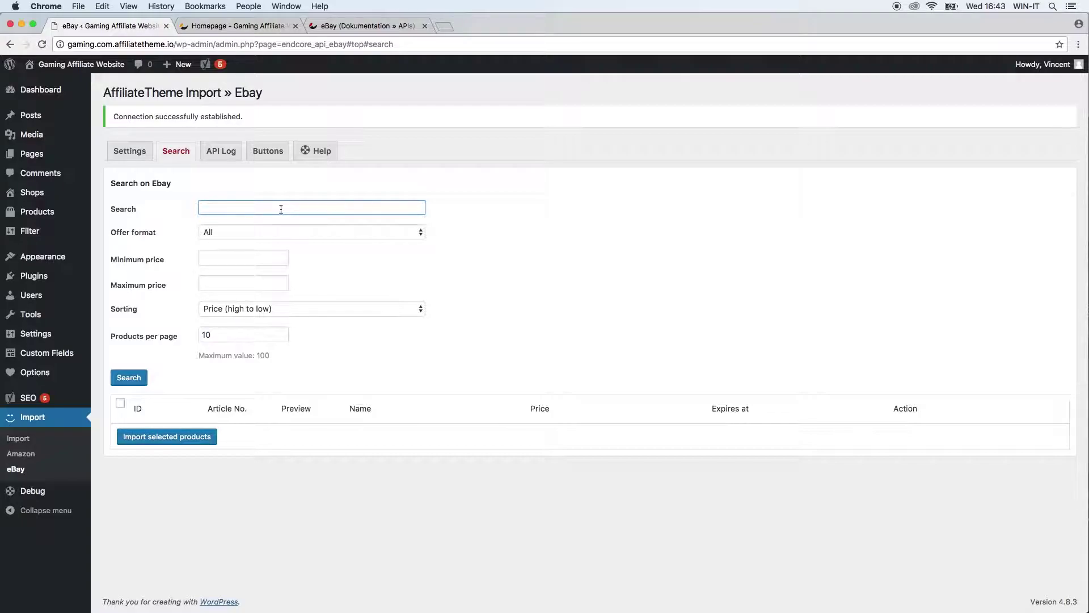
type("beng ")
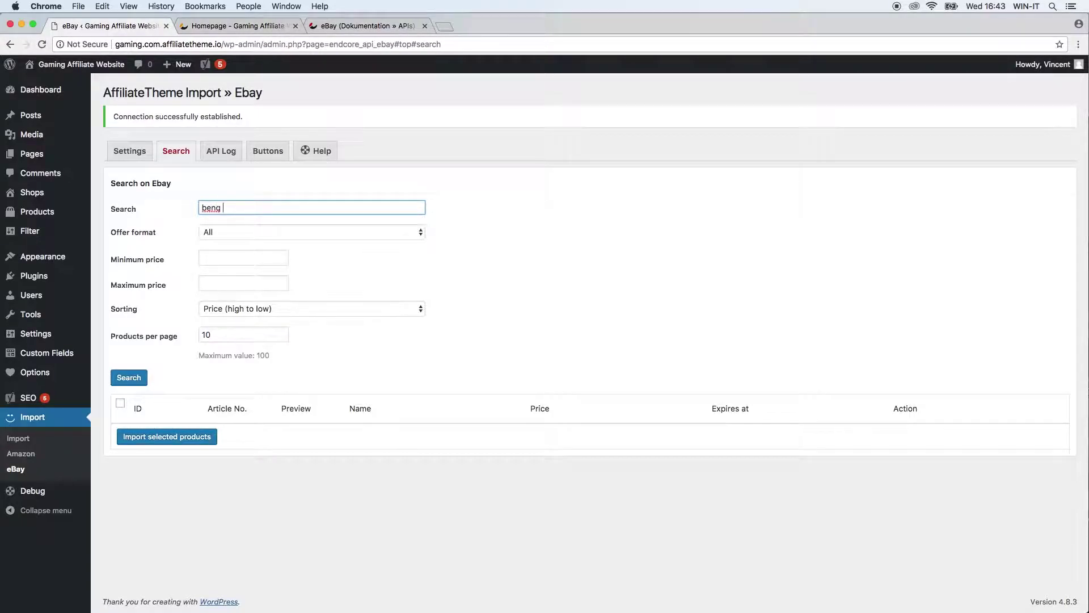
type("moniotr")
type("or")
Step: Set the offer format to Buy it now and the minimum price to 100
left_click(269, 236)
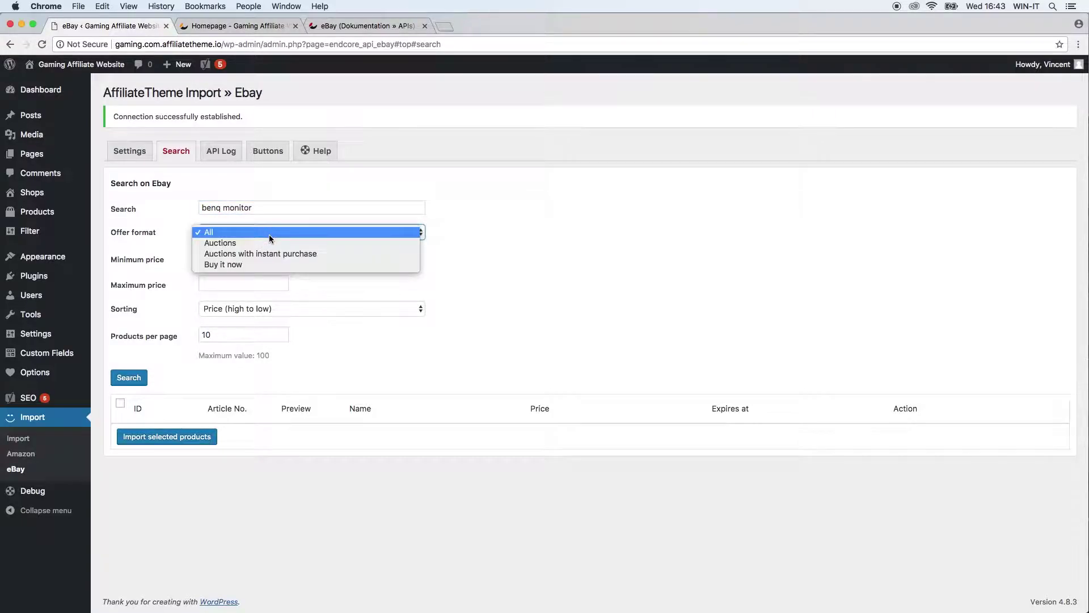
left_click(285, 263)
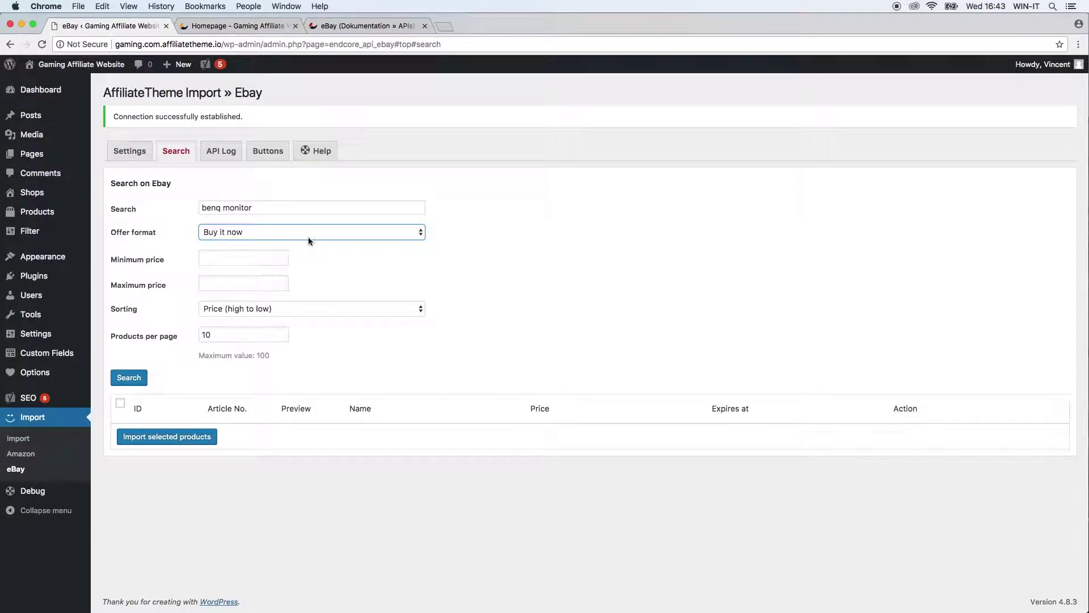
left_click(282, 260)
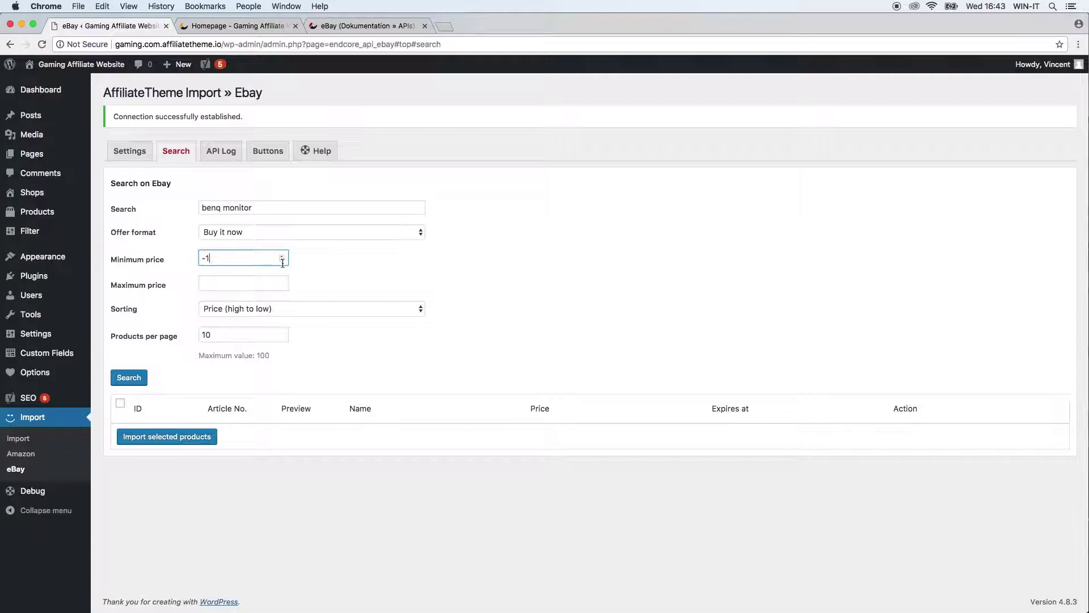
double_click(257, 256)
type("100")
Step: Run the search and scroll through 86 pages of BenQ results, topped by 6699 EUR
left_click(129, 377)
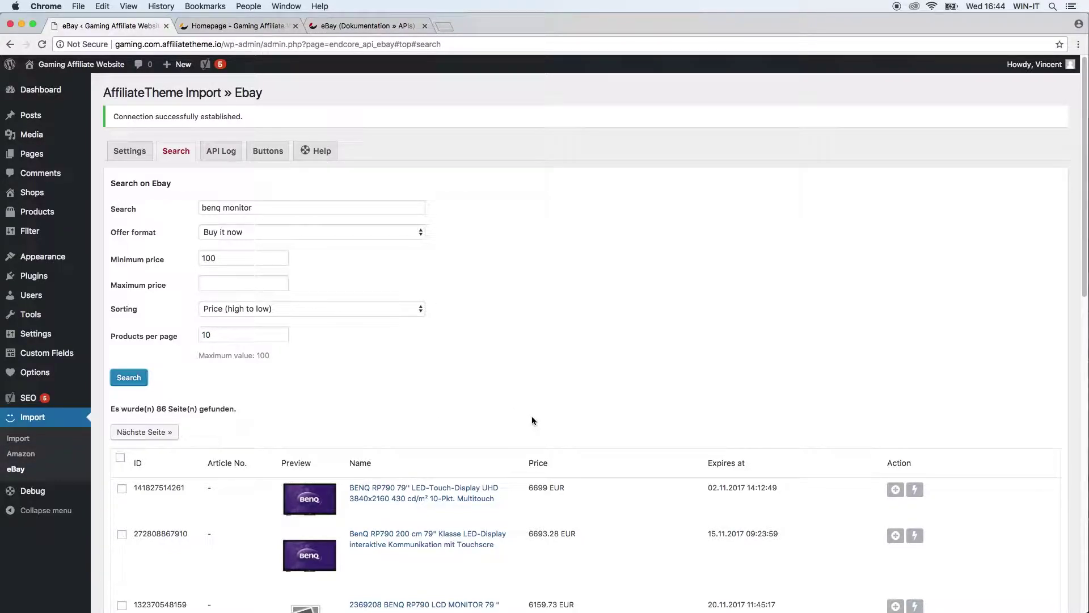
scroll(533, 420, "down", 2)
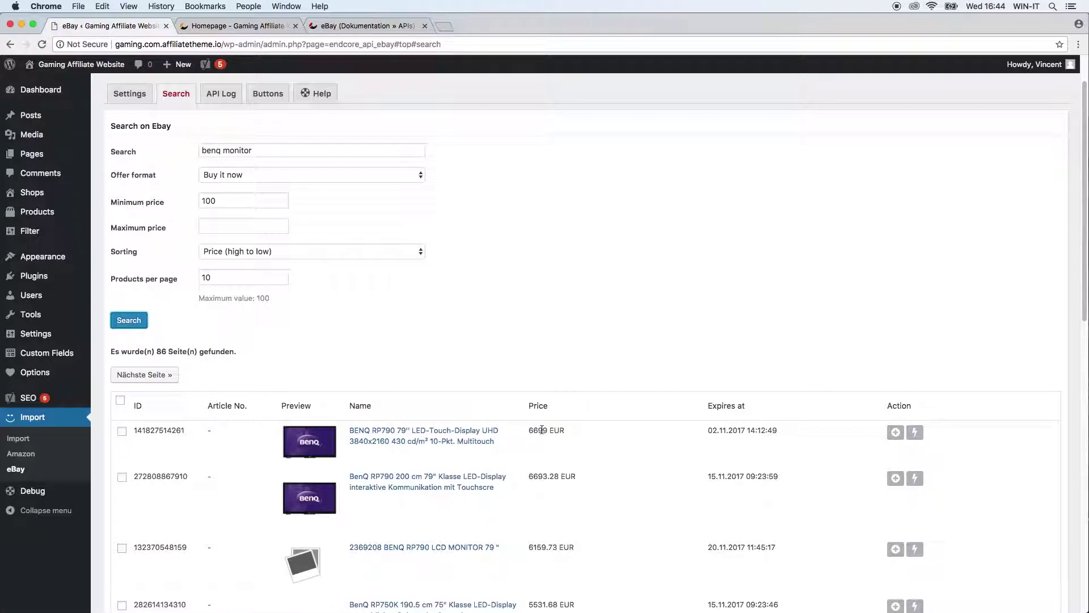
scroll(584, 497, "down", 15)
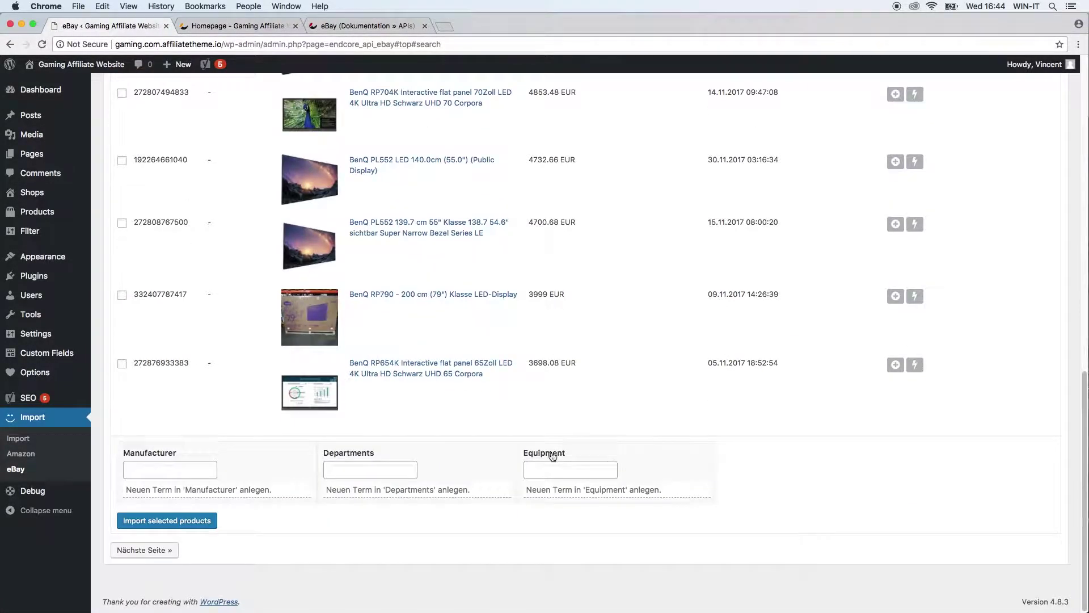
scroll(542, 446, "up", 15)
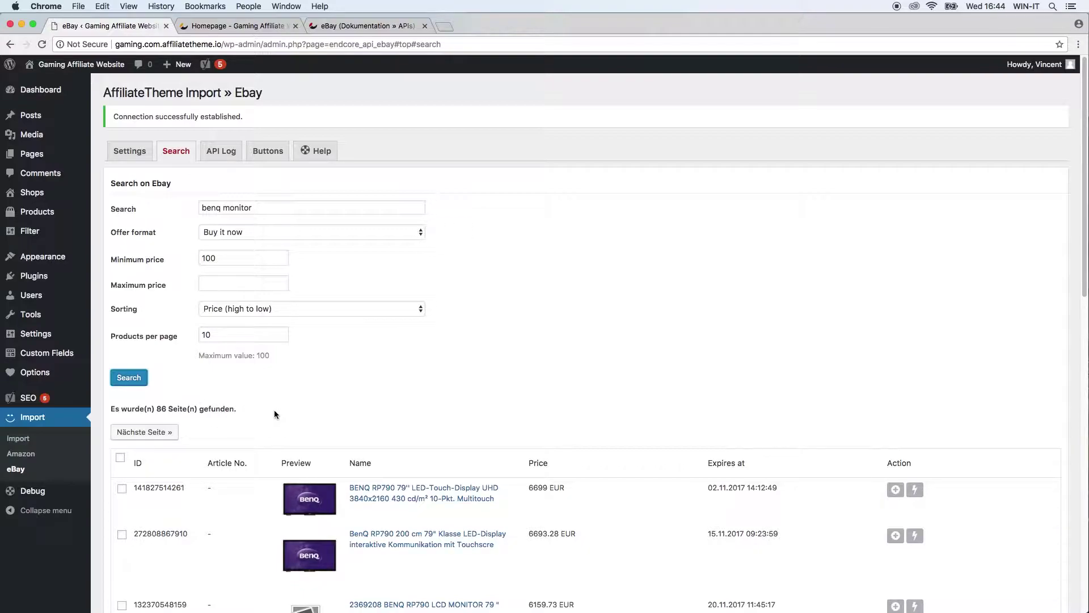
scroll(254, 418, "down", 15)
scroll(244, 418, "up", 15)
left_click(232, 335)
left_click(210, 334)
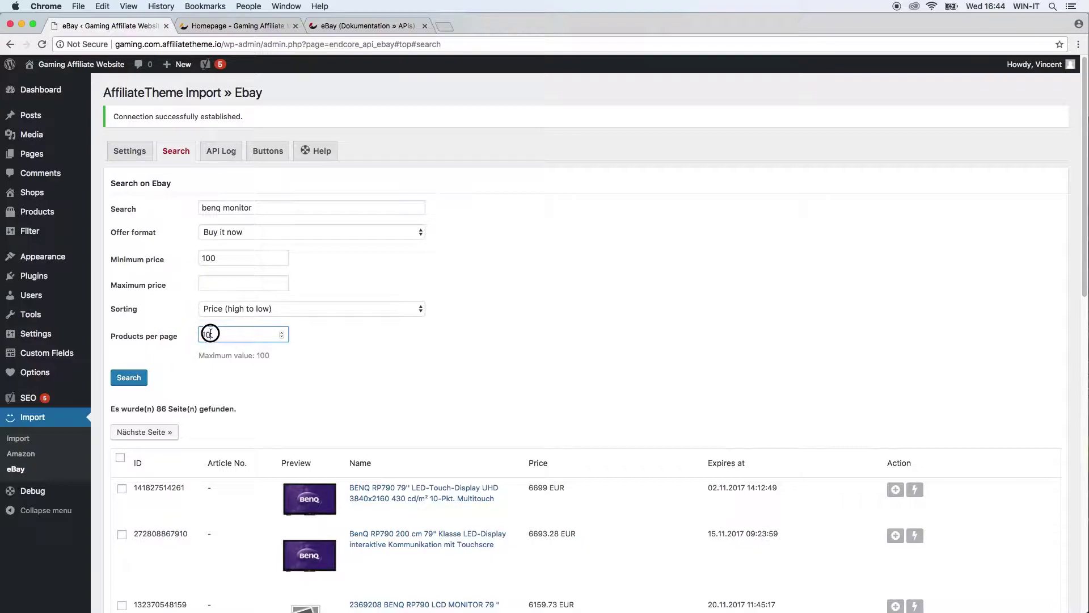
double_click(210, 334)
left_click(247, 310)
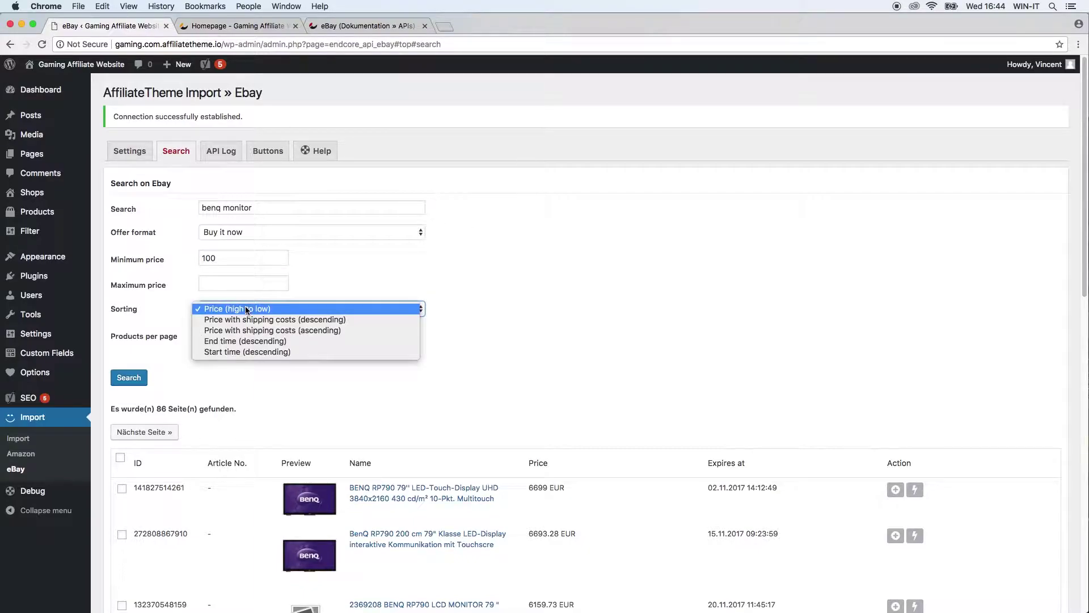
left_click(440, 352)
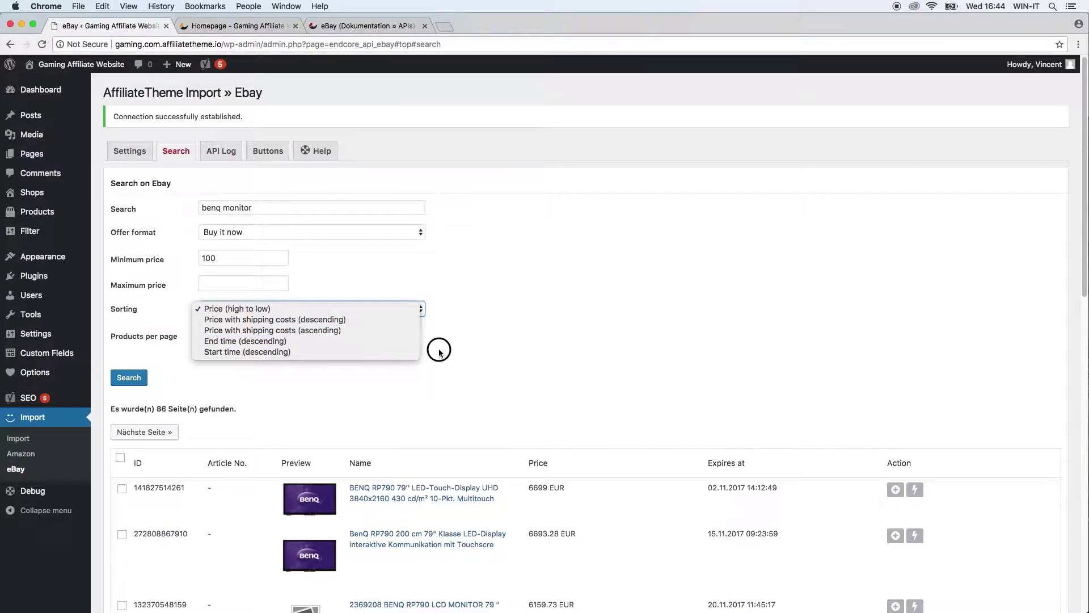
left_click(270, 212)
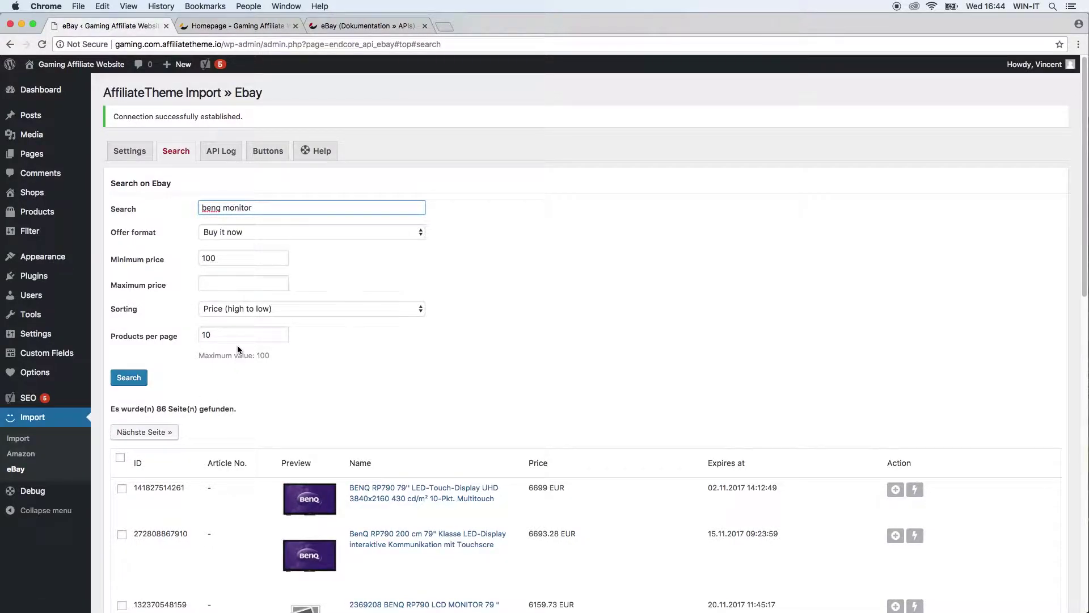
left_click(243, 309)
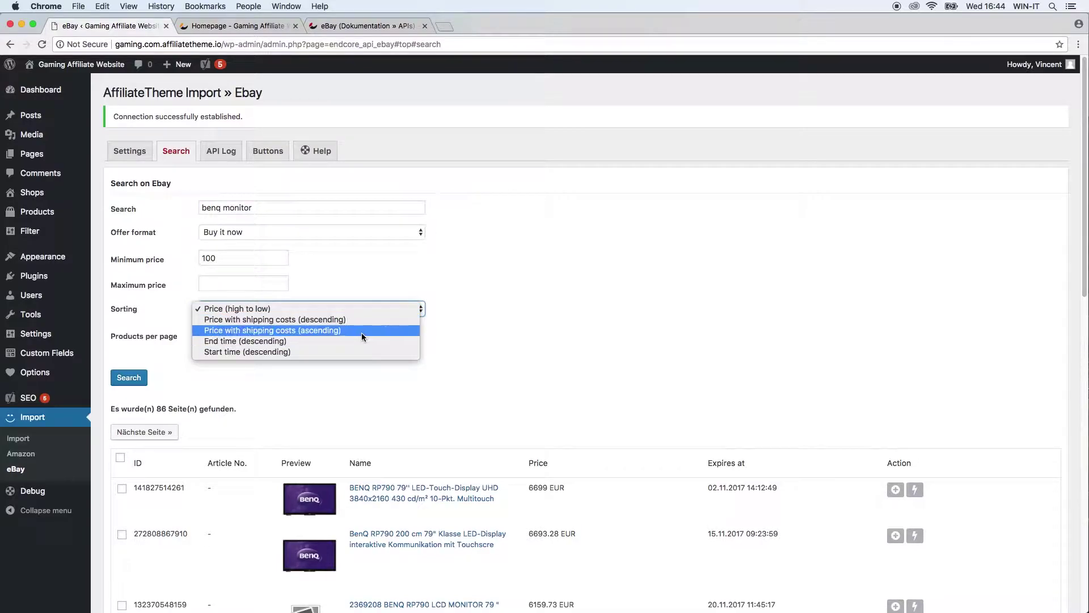
left_click(468, 329)
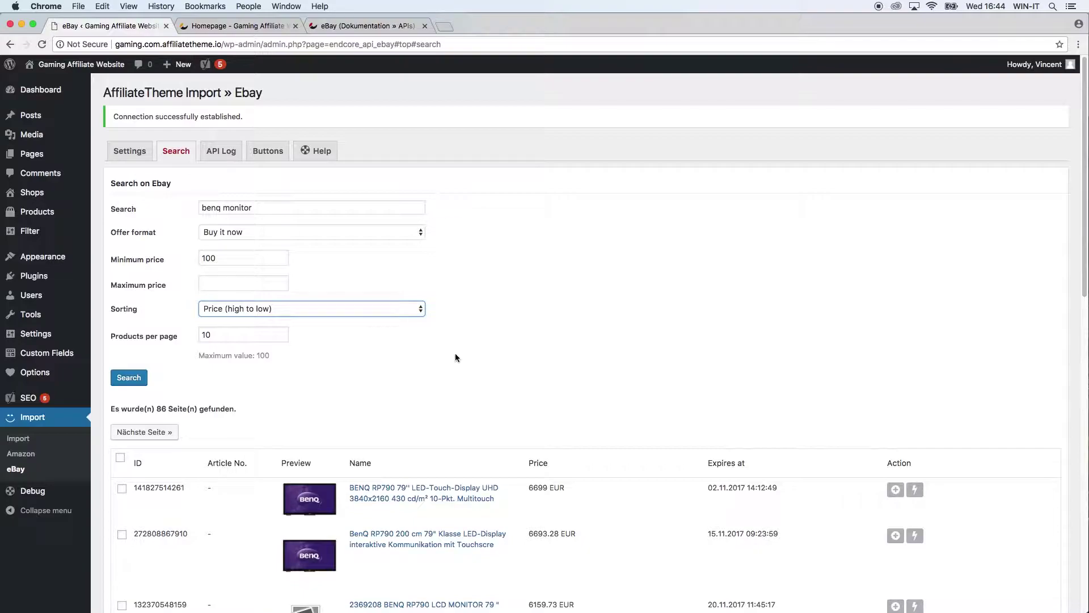
key("super+Tab")
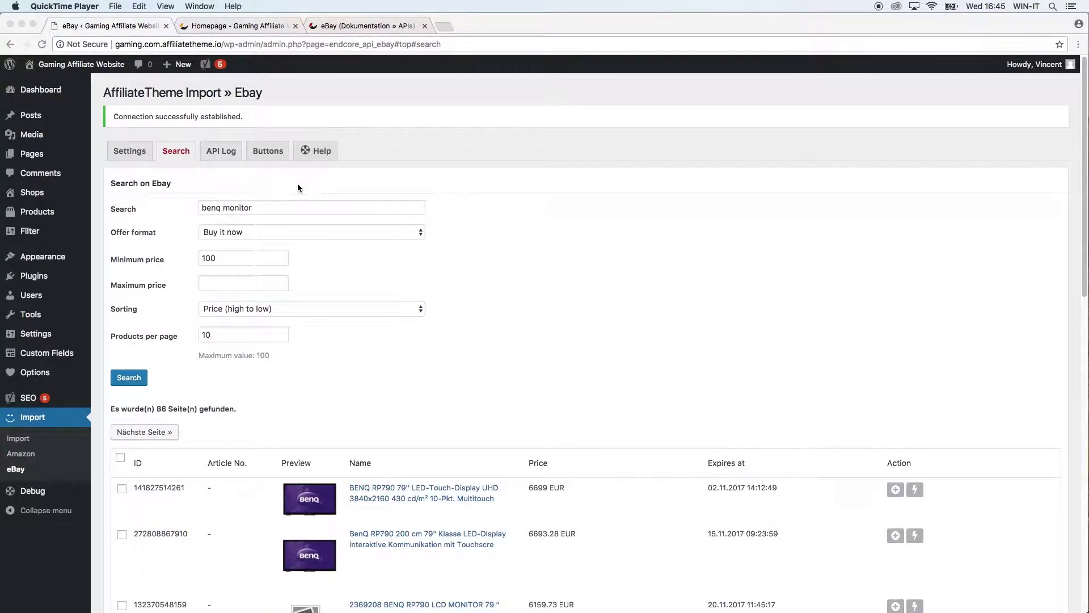
Step: Open the API Log and scroll through start cron and end cron entries back to 12.10.2017
left_click(228, 151)
left_click(228, 151)
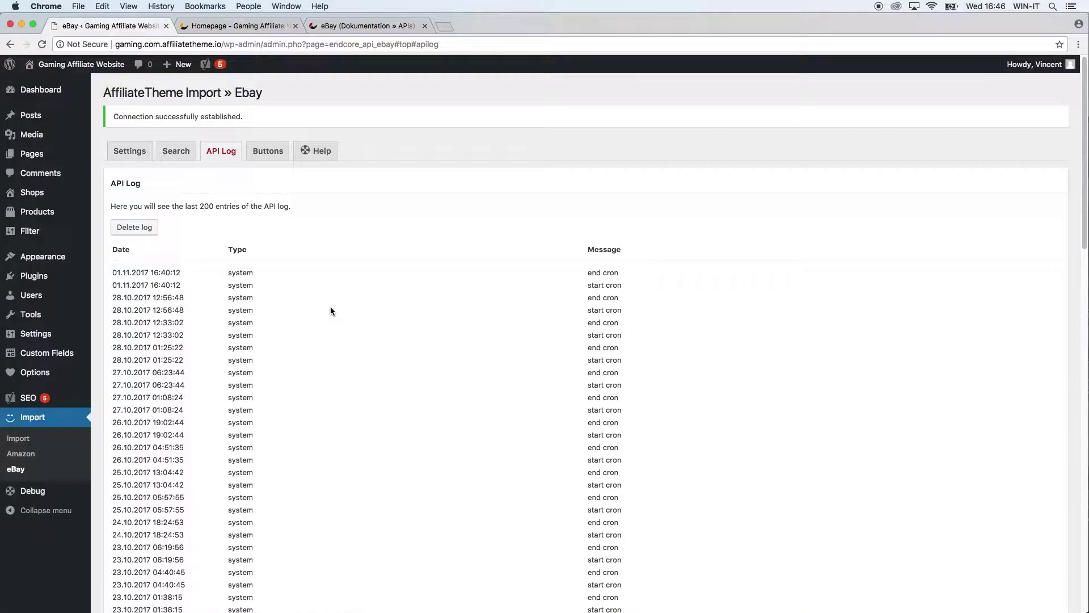
scroll(380, 379, "down", 20)
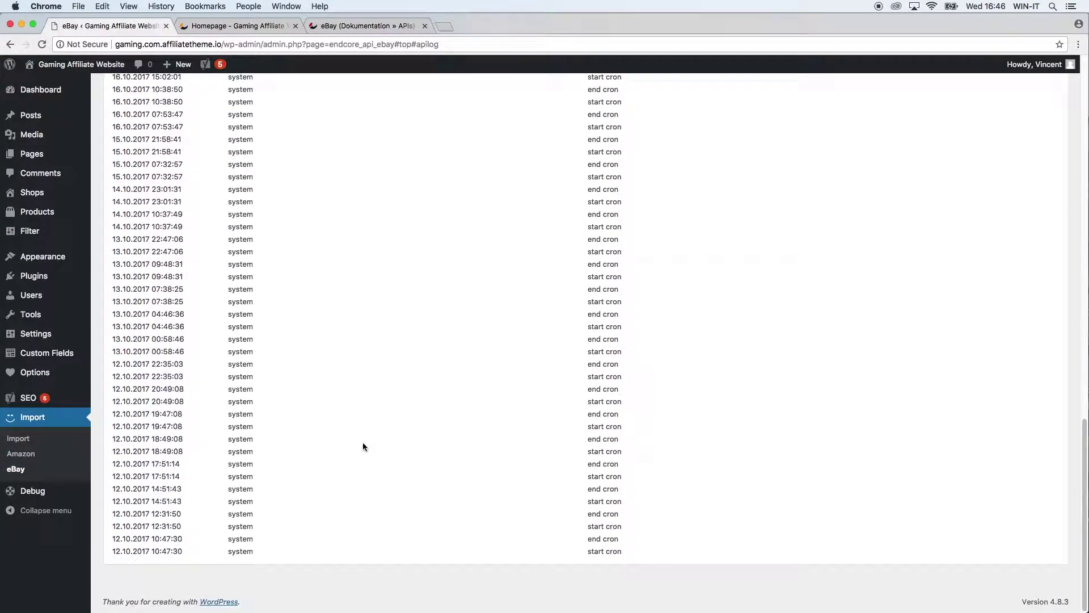
scroll(363, 442, "up", 20)
scroll(363, 443, "up", 3)
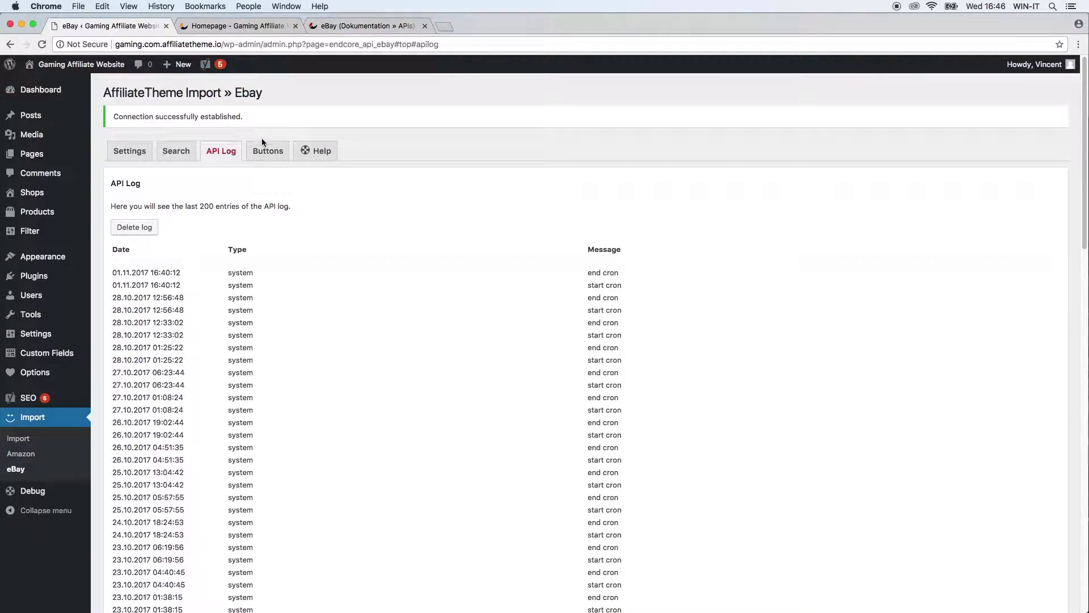
Step: Open the Buttons tab and review the short and full buy-button texts, both 'Buy now'
left_click(270, 151)
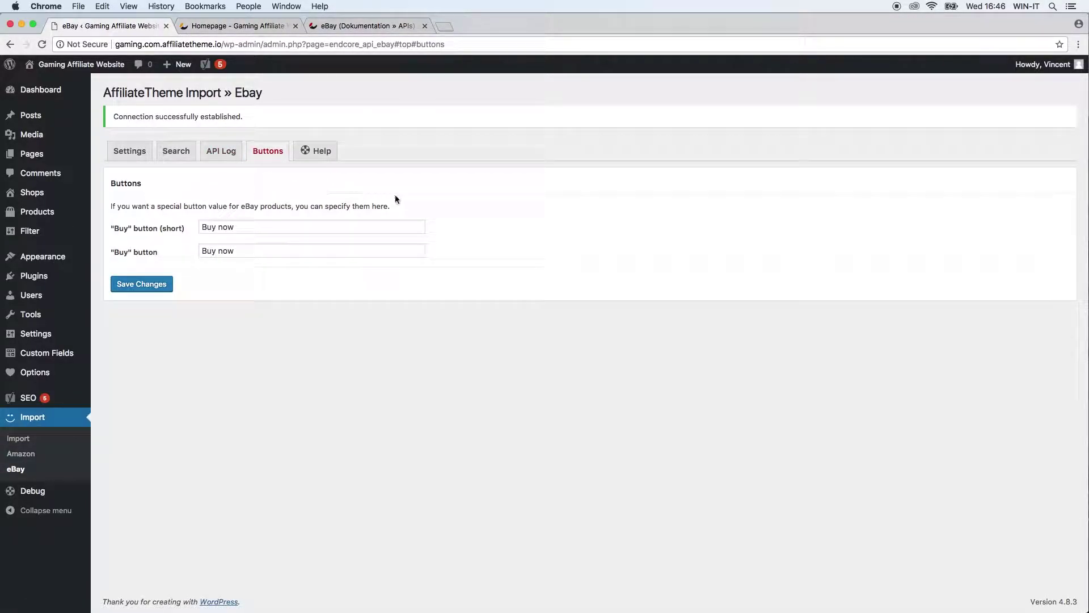
double_click(255, 229)
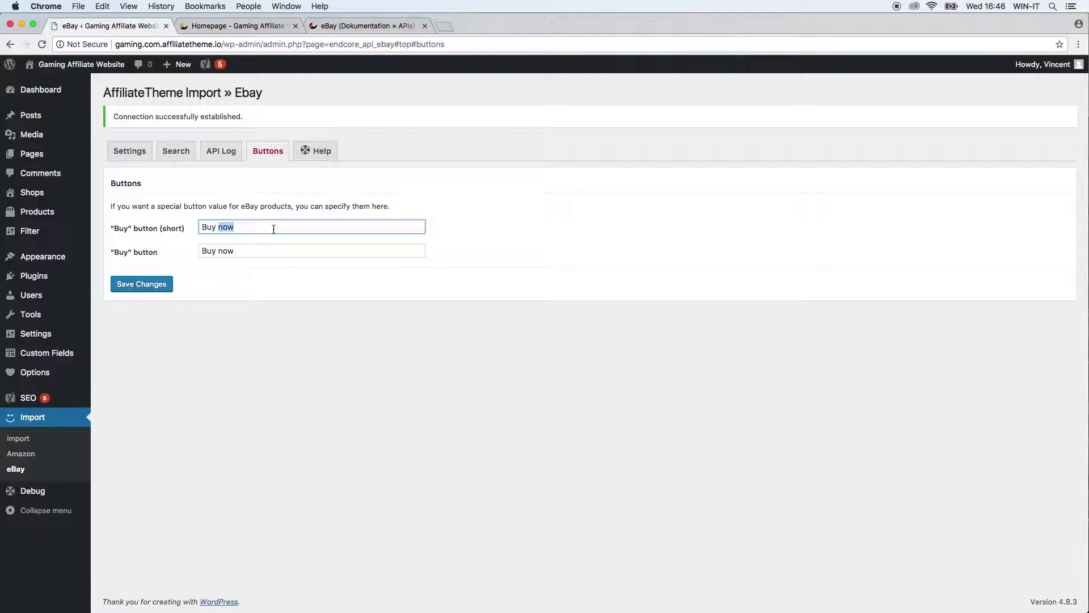
key("super+a")
left_click(264, 251)
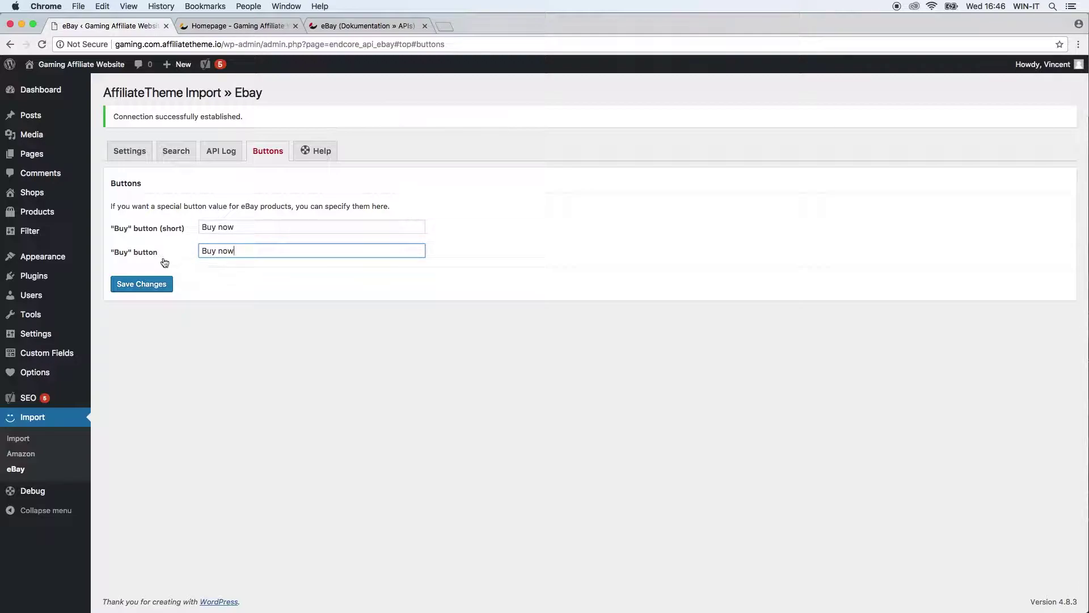
left_click(276, 225)
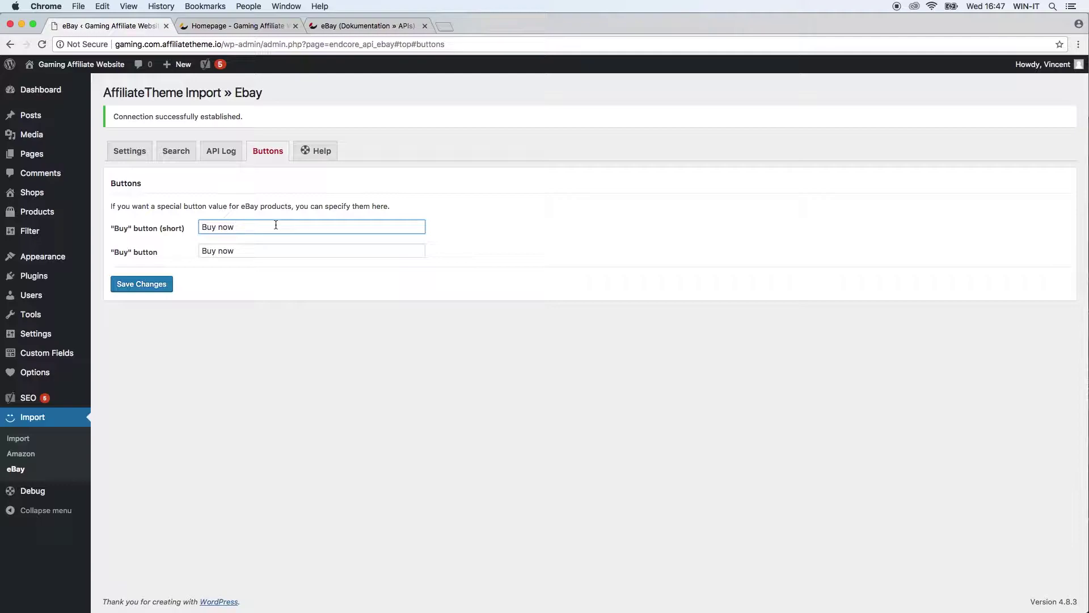
left_click(247, 244)
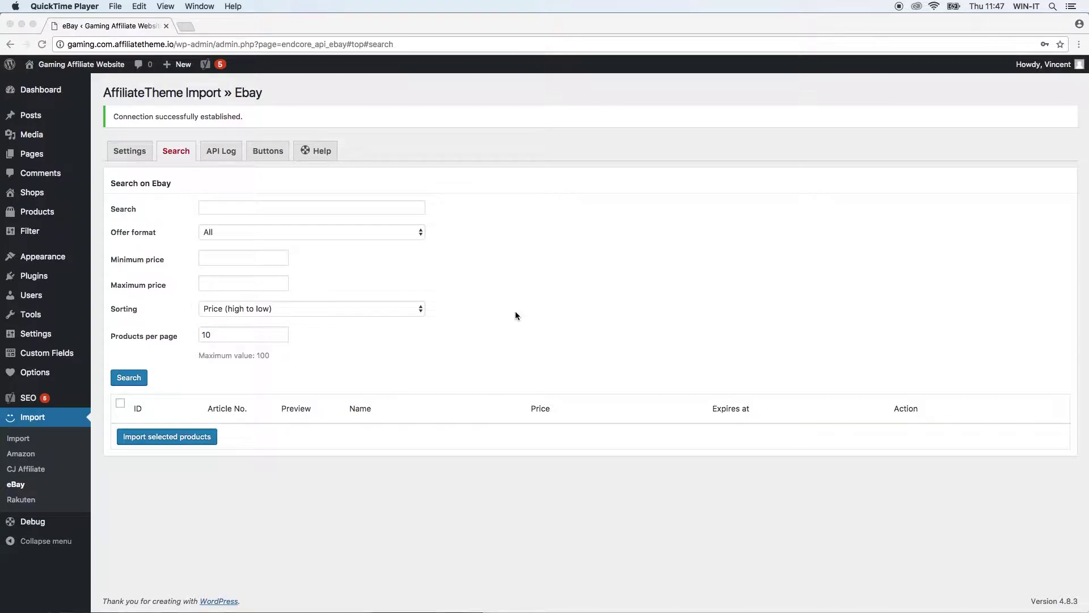
Step: Search eBay for 'beng monitor' across all offer formats, sorted Price (high to low)
left_click(277, 208)
left_click(268, 205)
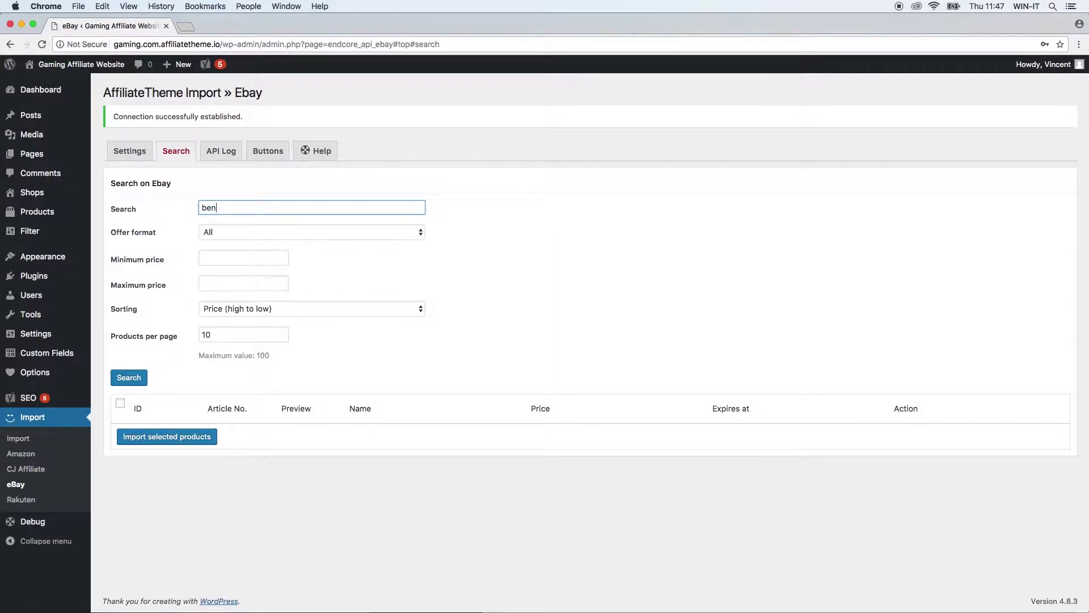
type("beng monitor")
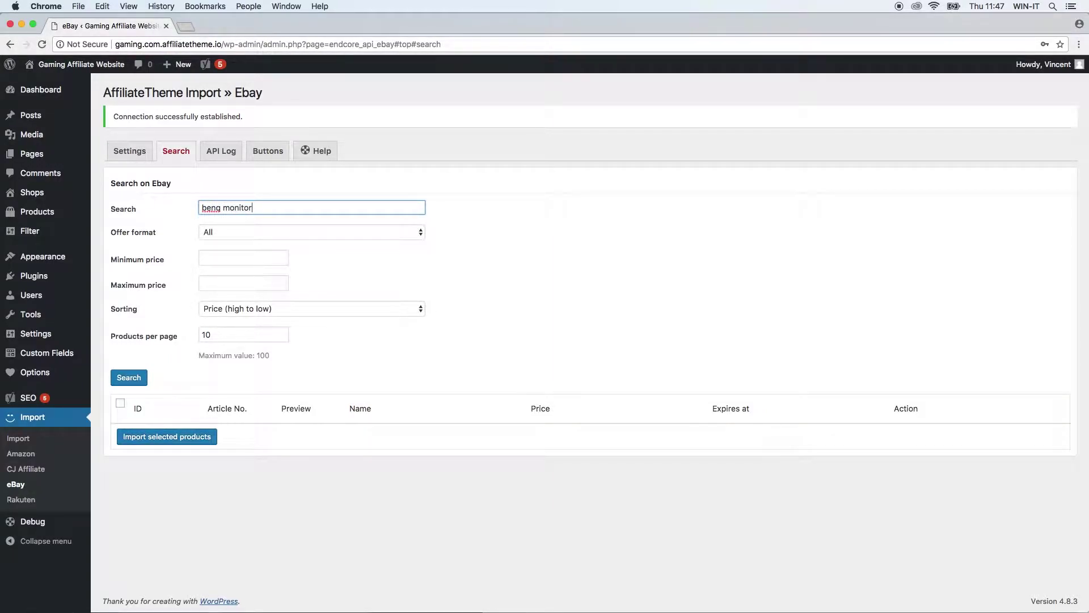
key("Return")
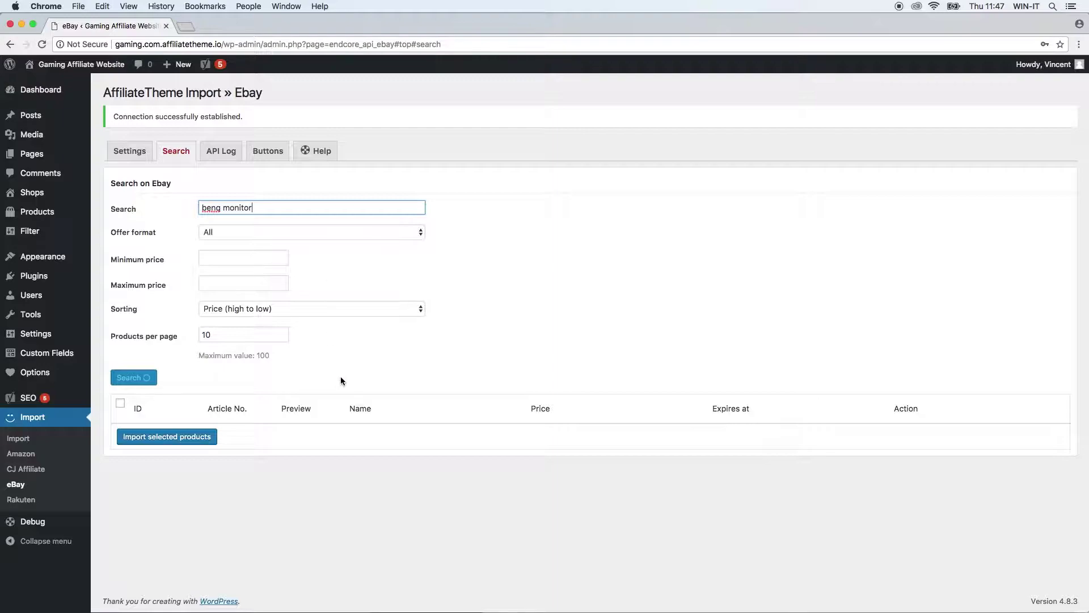